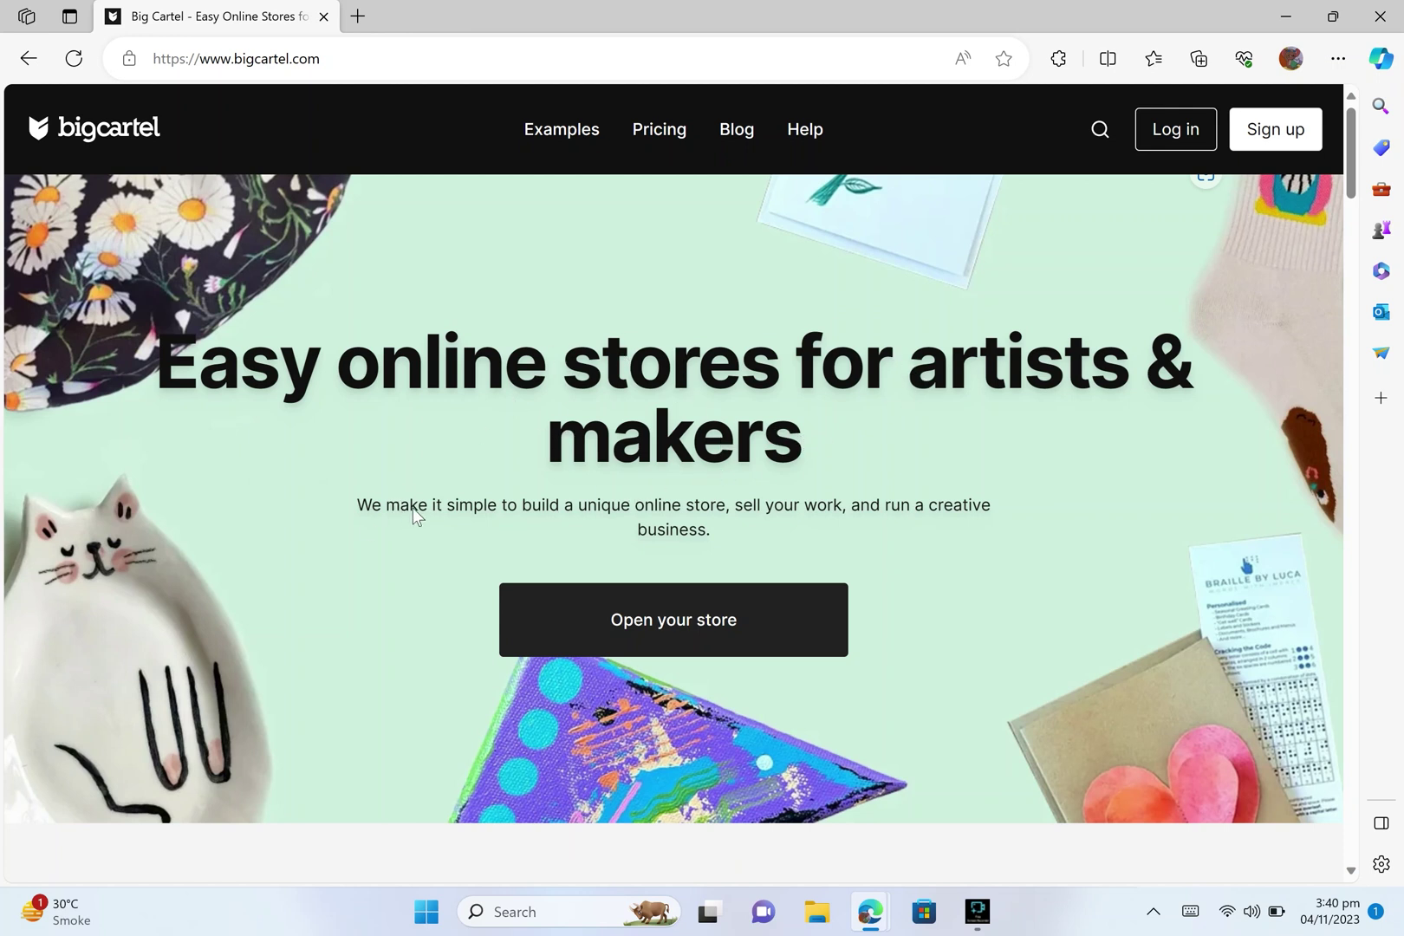
Sign up on the free plan with email, password and shop name demoooo1
{"action": "left_click", "coordinate": [1353, 247]}
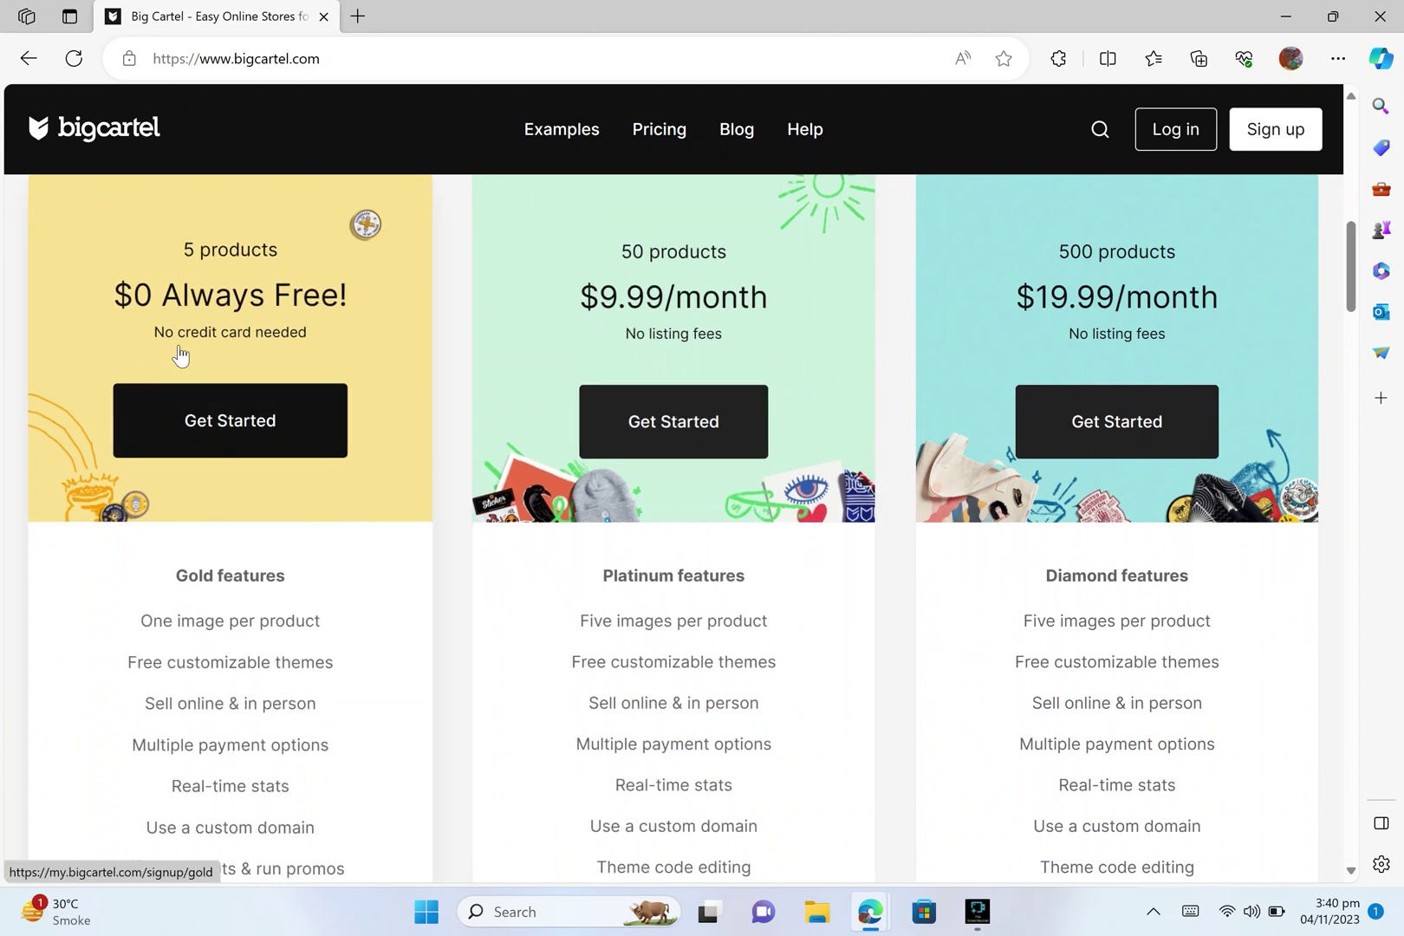
{"action": "mouse_move", "coordinate": [231, 351]}
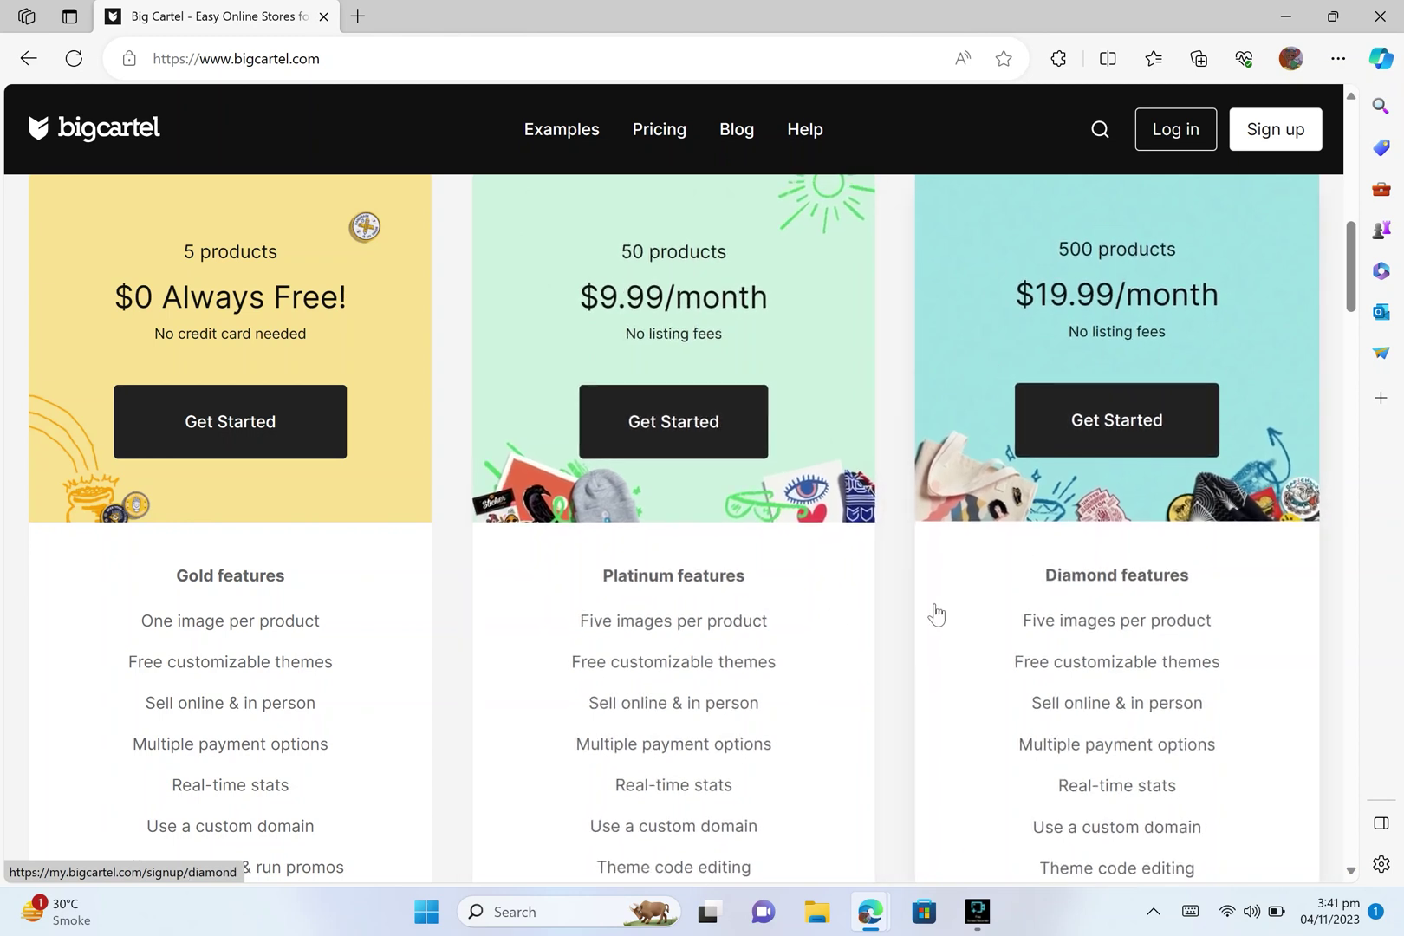
{"action": "scroll", "coordinate": [934, 613], "scroll_direction": "down", "scroll_amount": 10}
{"action": "scroll", "coordinate": [1319, 532], "scroll_direction": "down", "scroll_amount": 5}
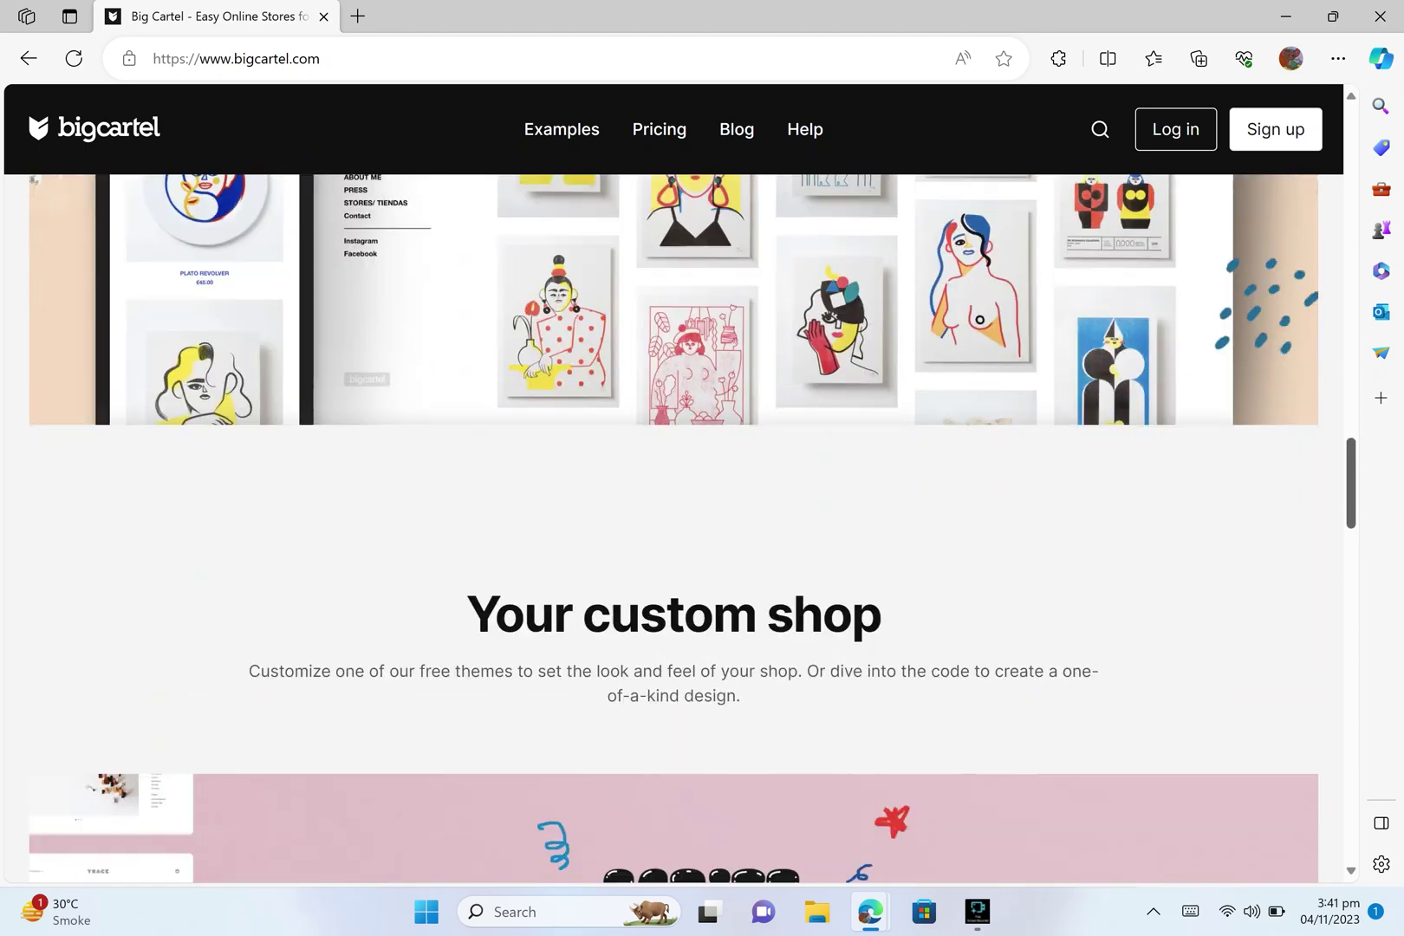
{"action": "scroll", "coordinate": [1320, 533], "scroll_direction": "down", "scroll_amount": 5}
{"action": "scroll", "coordinate": [1319, 630], "scroll_direction": "down", "scroll_amount": 5}
{"action": "scroll", "coordinate": [1319, 629], "scroll_direction": "down", "scroll_amount": 10}
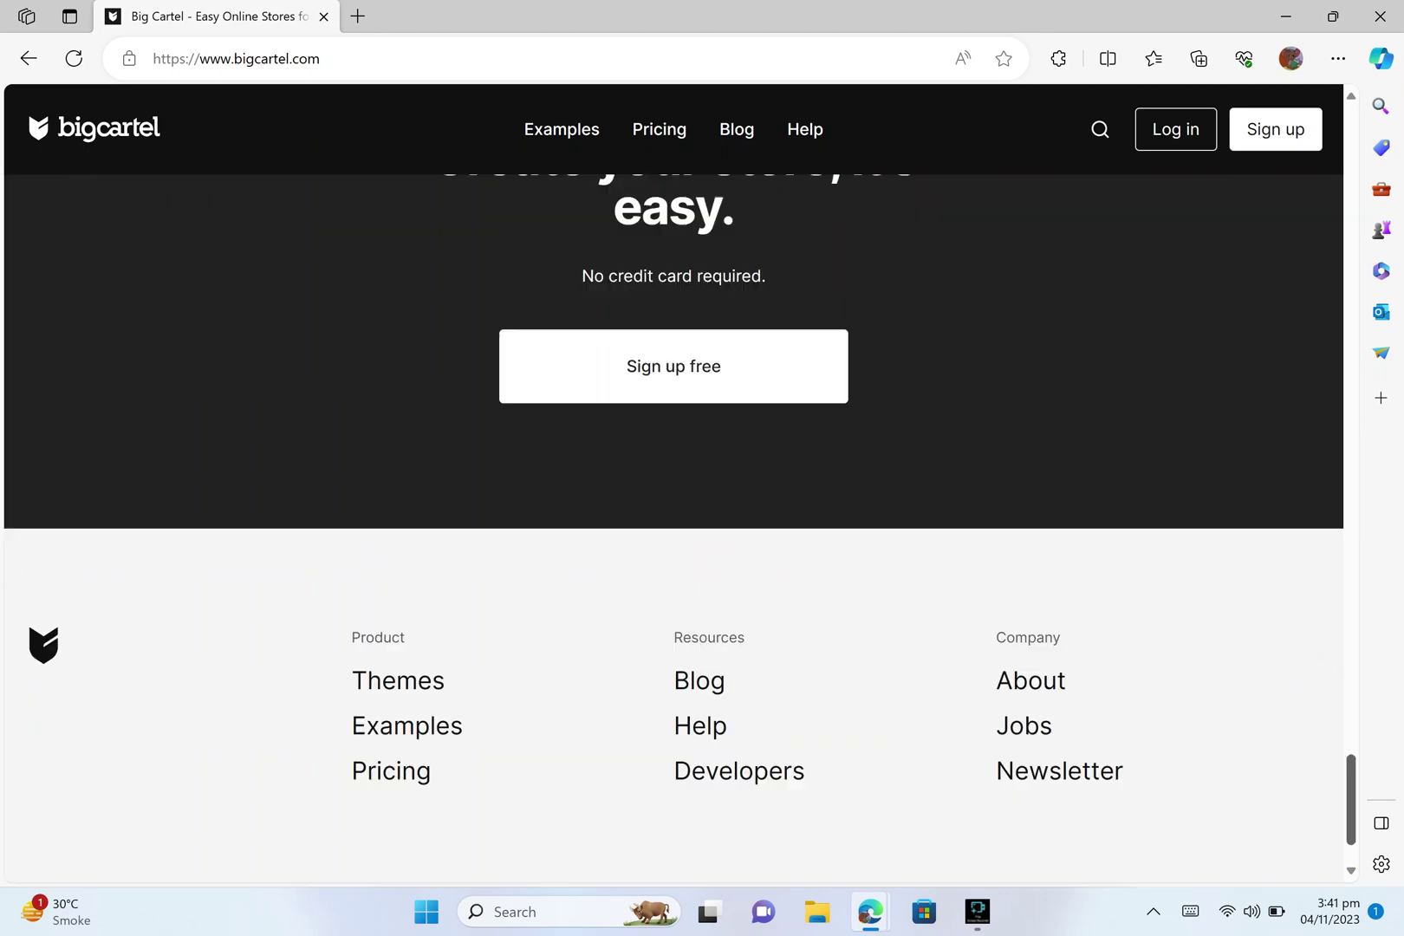
{"action": "scroll", "coordinate": [1184, 548], "scroll_direction": "up", "scroll_amount": 1}
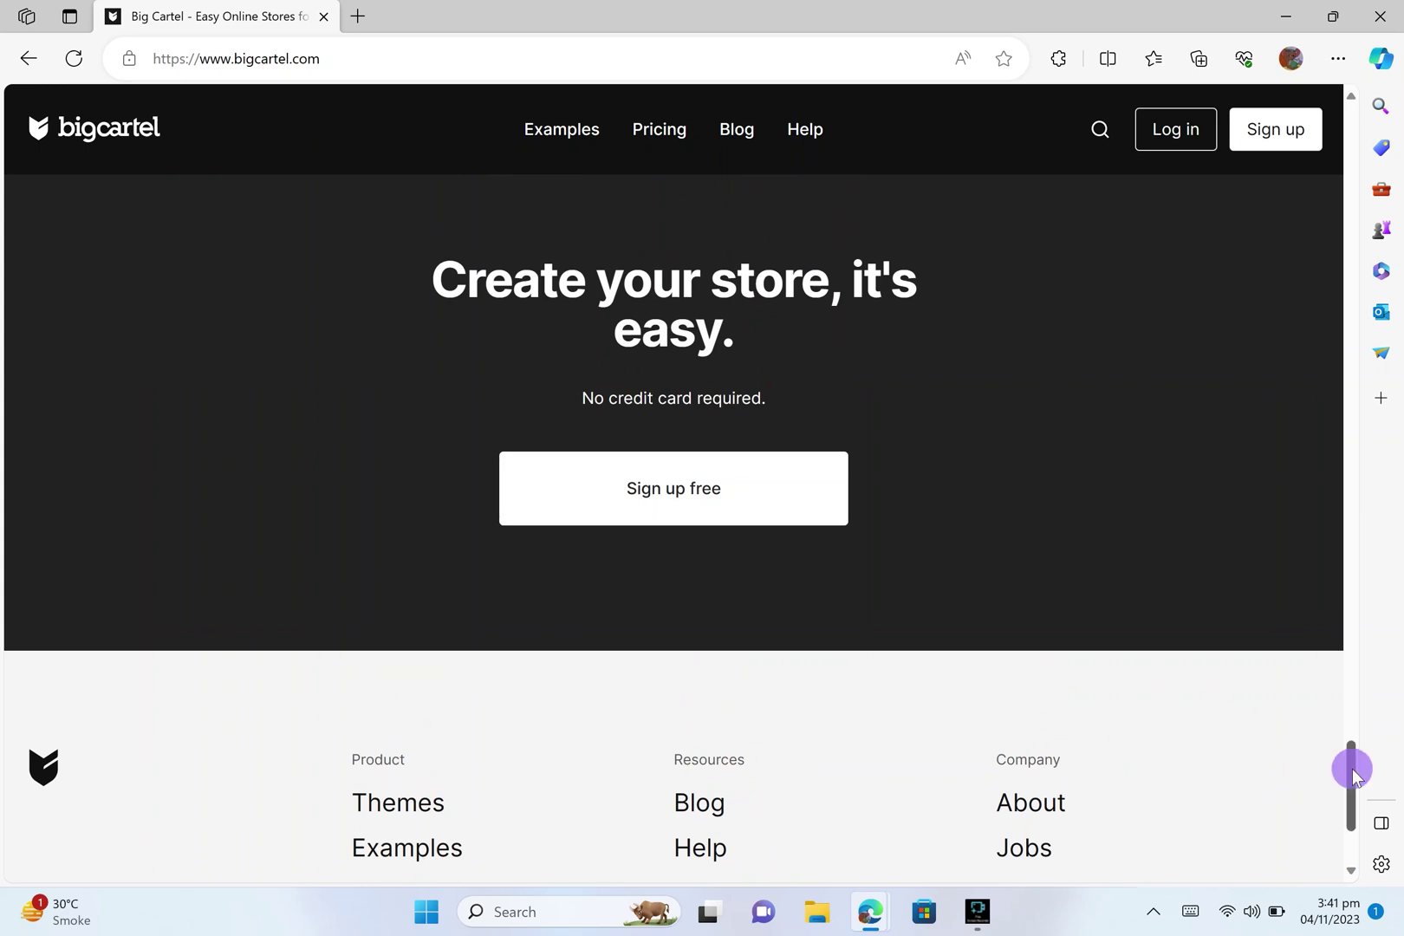
{"action": "left_click_drag", "start_coordinate": [1353, 768], "coordinate": [1351, 613]}
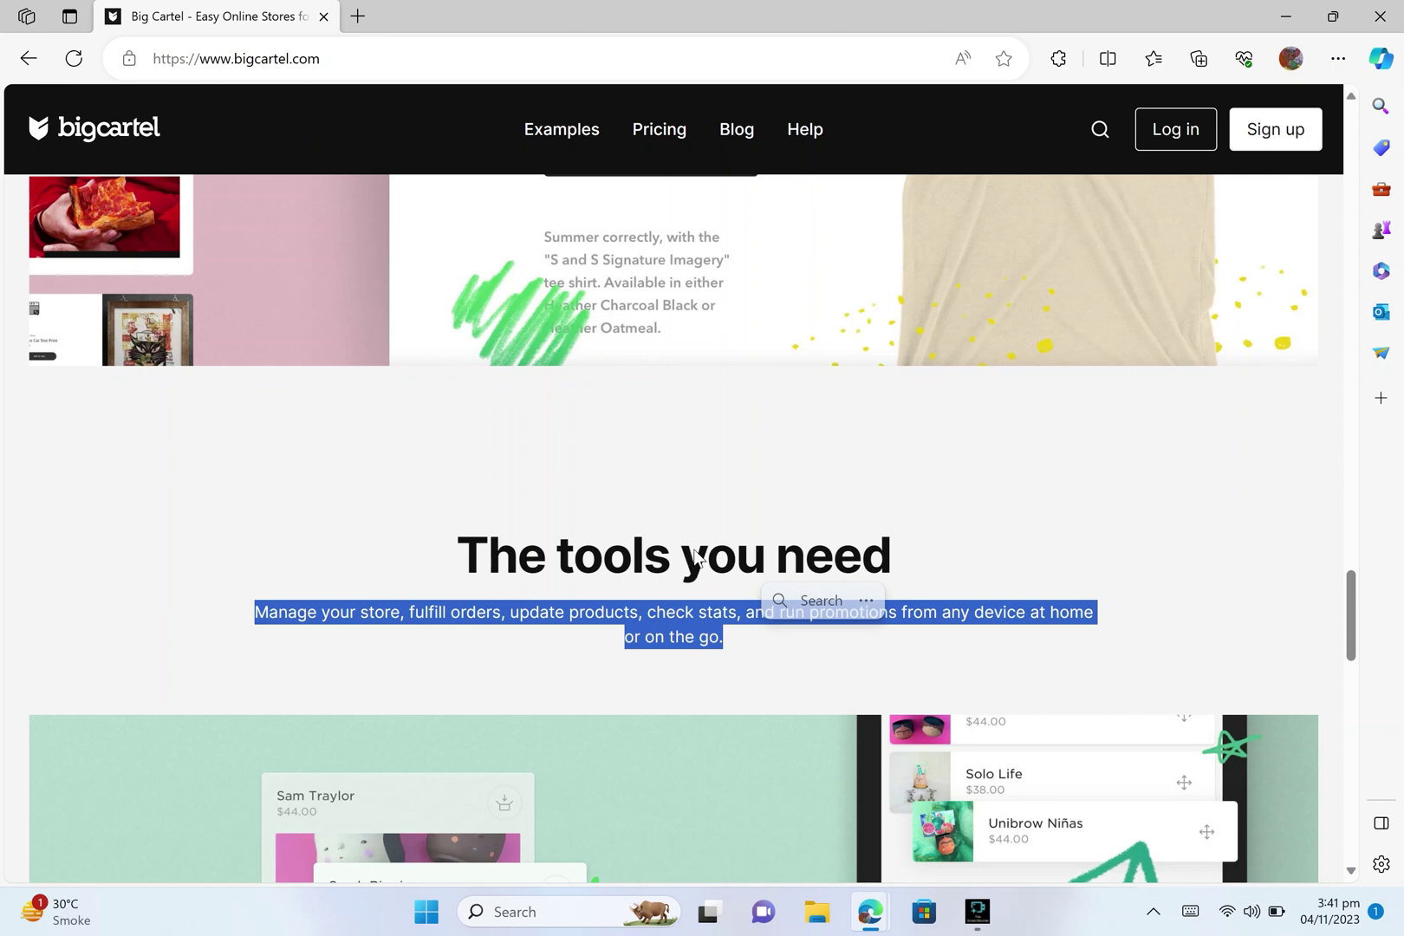
{"action": "left_click", "coordinate": [1276, 129]}
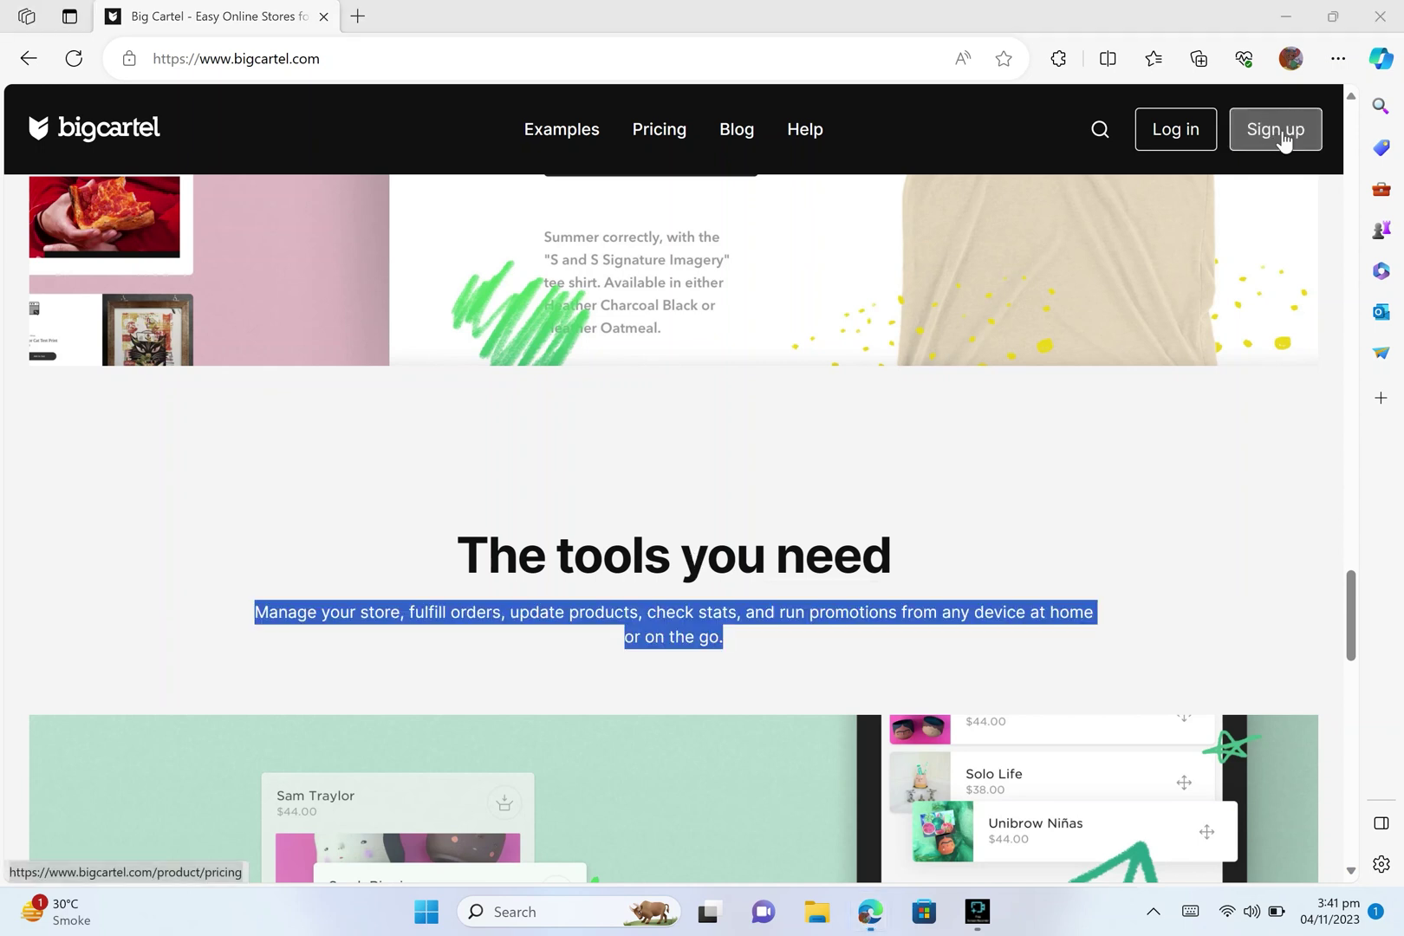
{"action": "left_click", "coordinate": [1275, 129]}
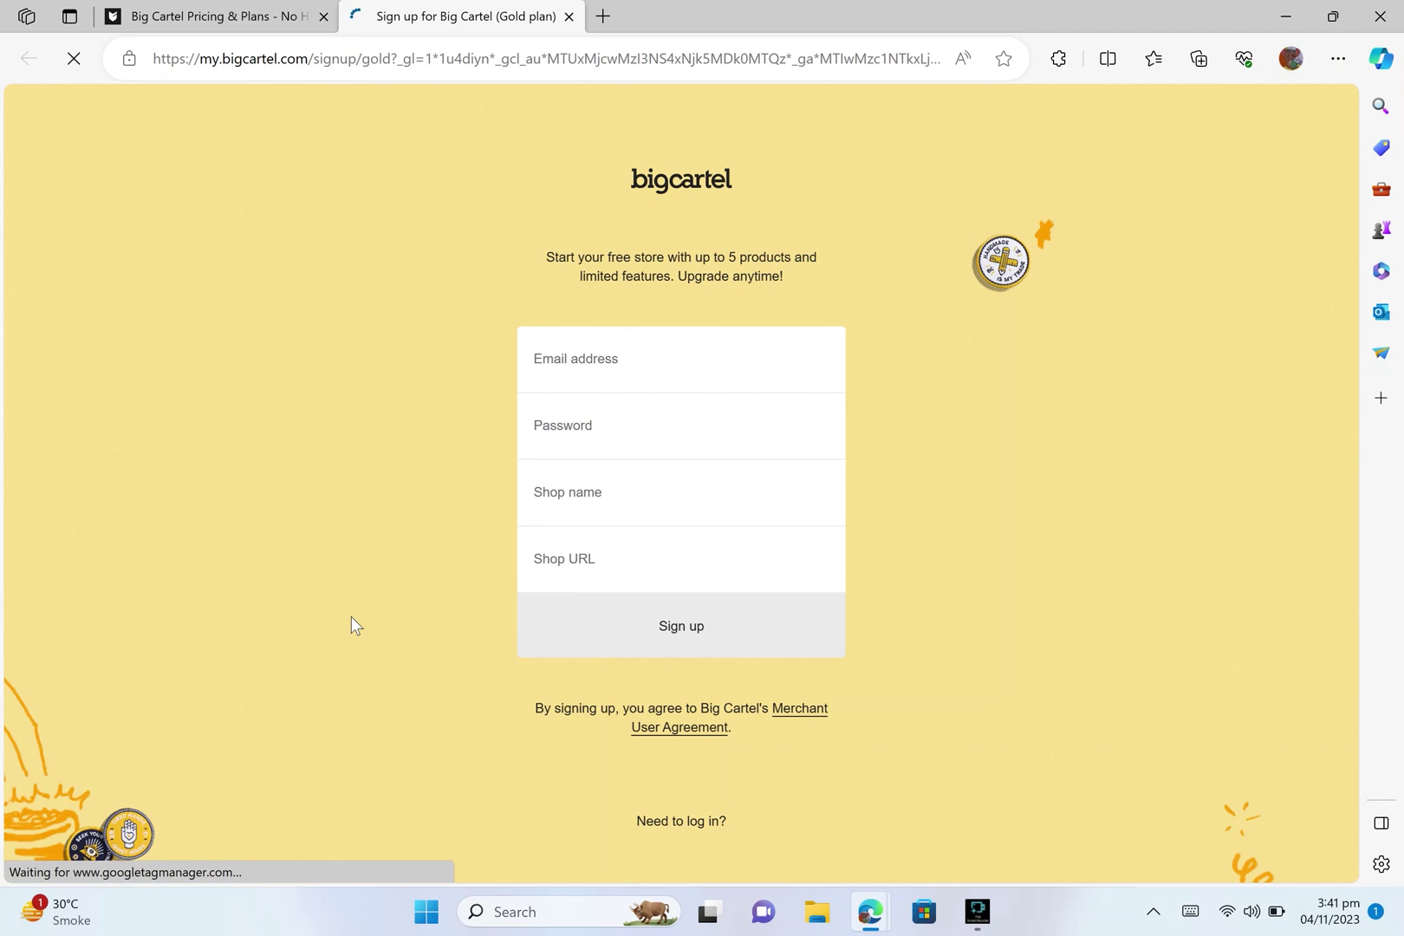
{"action": "left_click", "coordinate": [581, 368]}
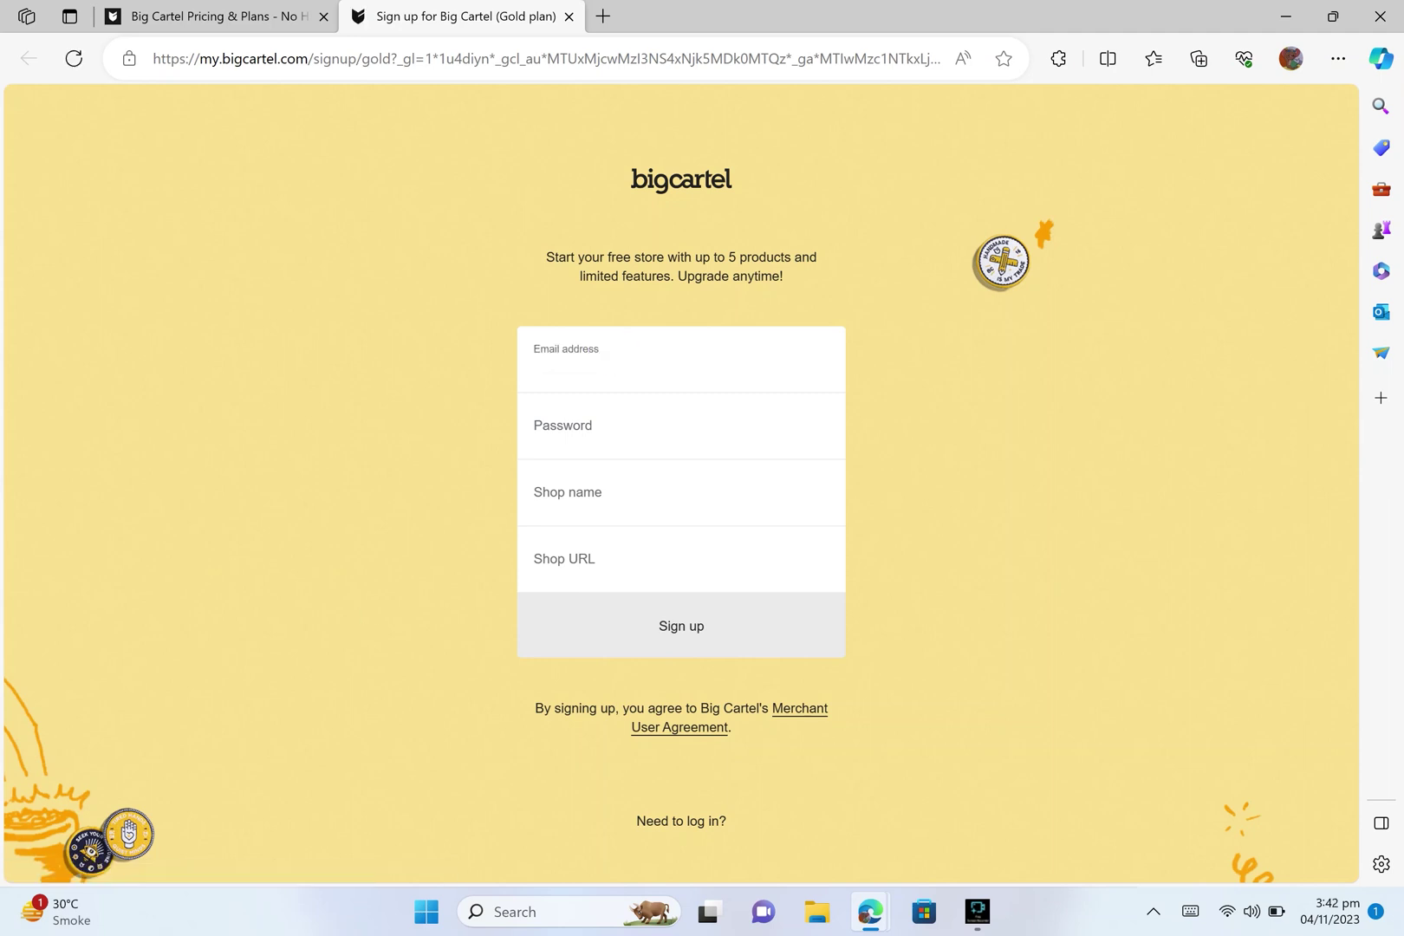
{"action": "key", "text": "Tab"}
{"action": "type", "text": "**"}
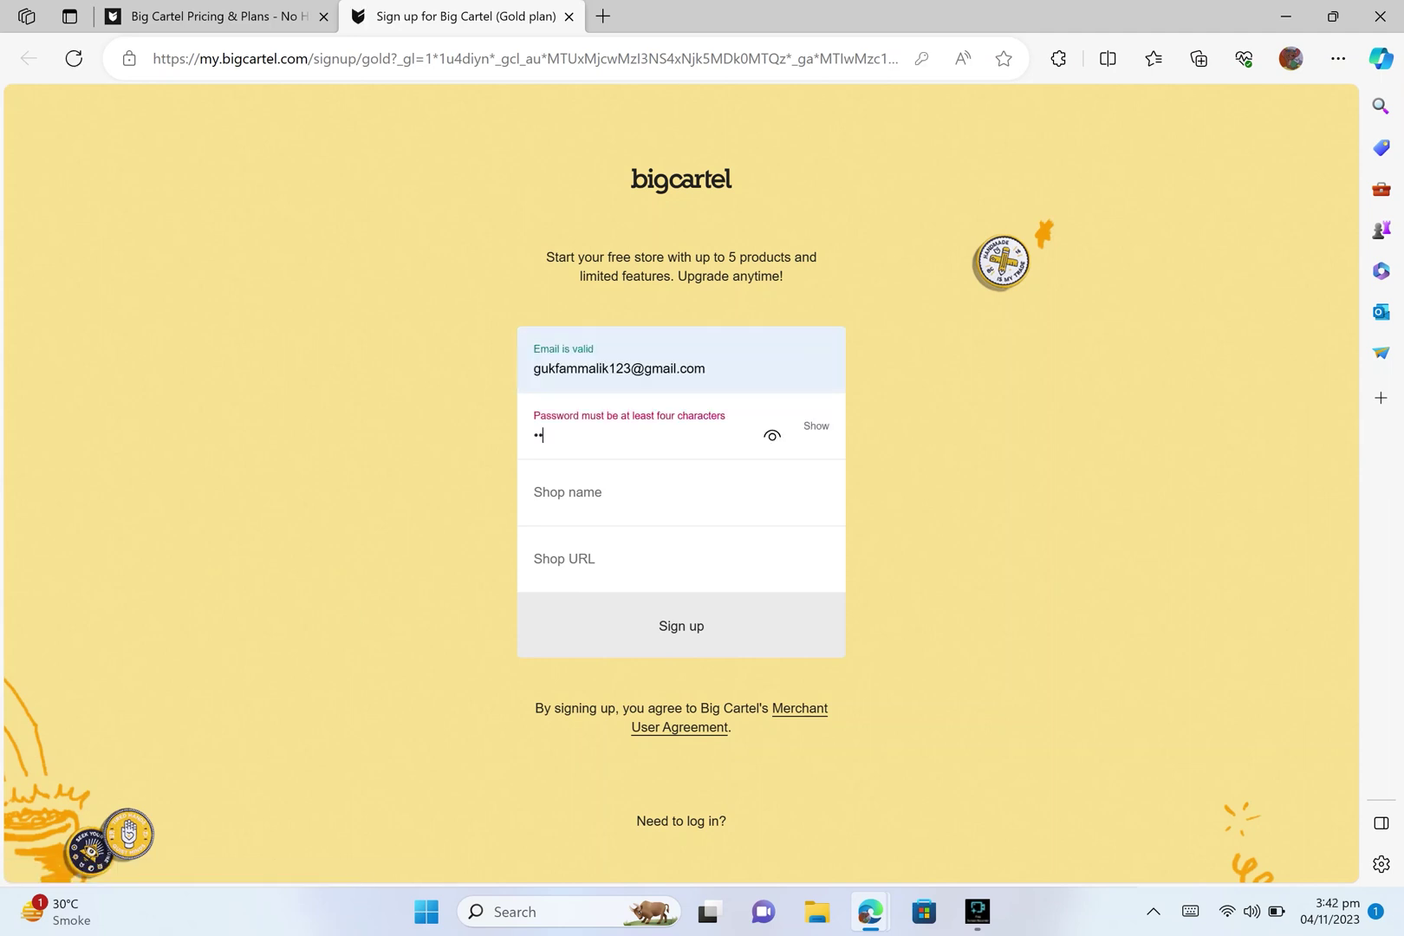
{"action": "type", "text": "******"}
{"action": "key", "text": "Tab"}
{"action": "type", "text": "demoooo1"}
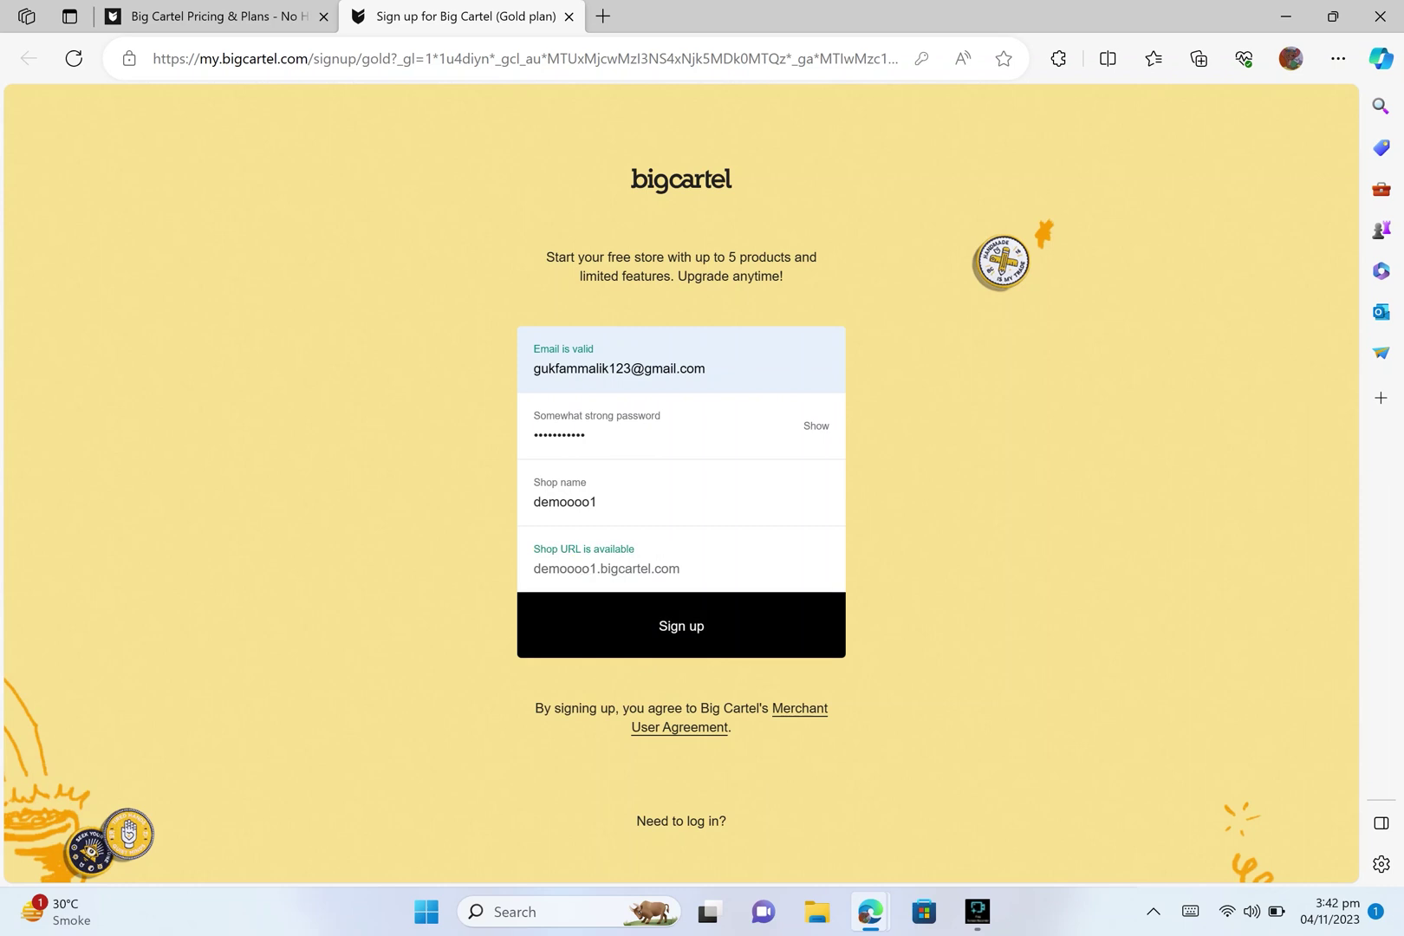
{"action": "left_click", "coordinate": [613, 646]}
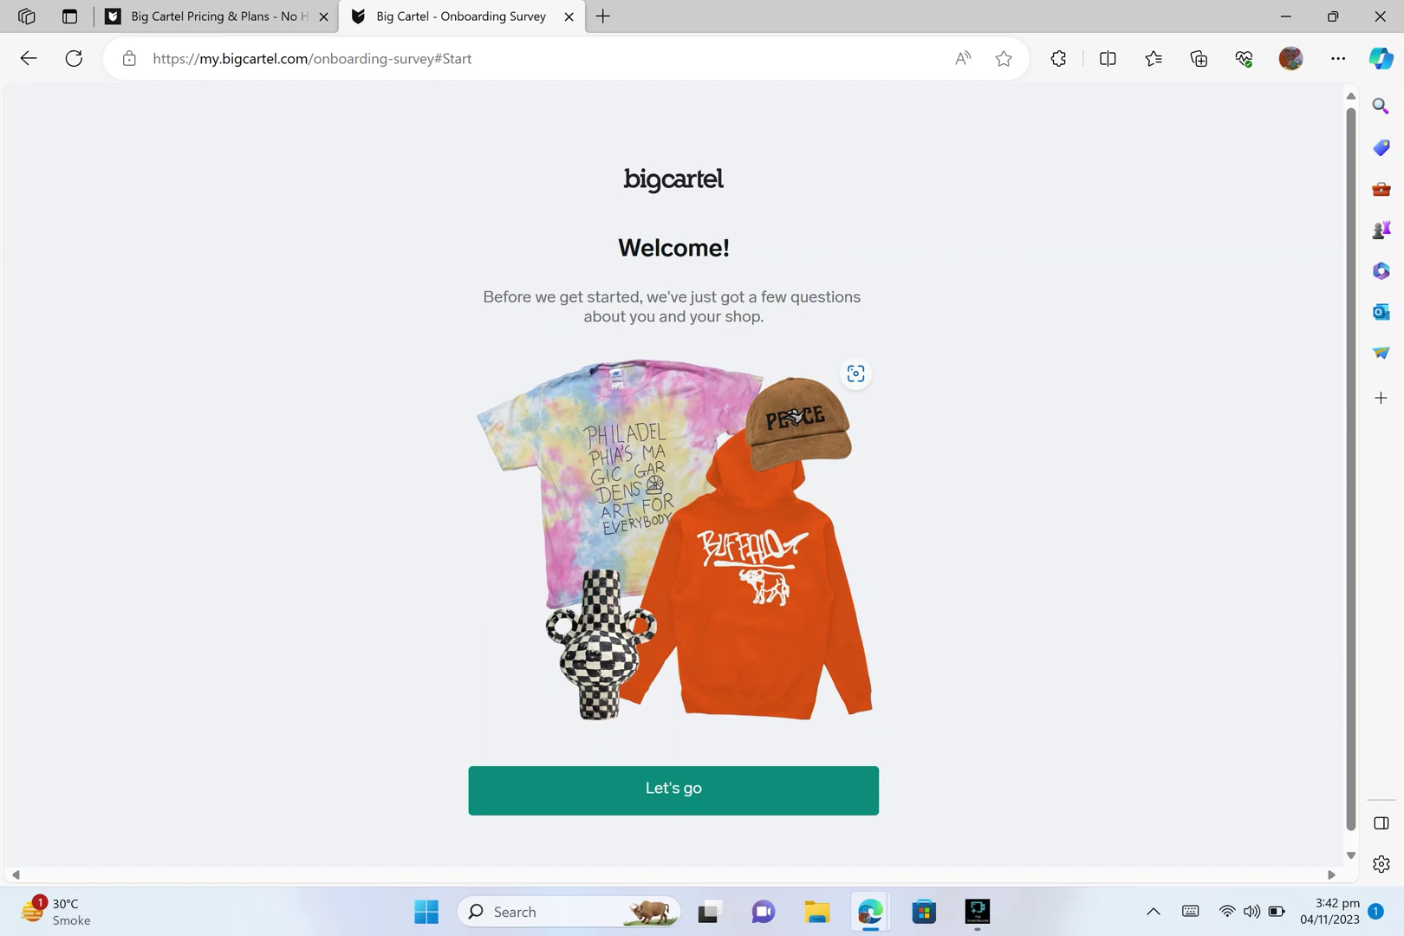
Answer the survey with the suggested name, Other as source, and Products I make myself
{"action": "left_click", "coordinate": [721, 780]}
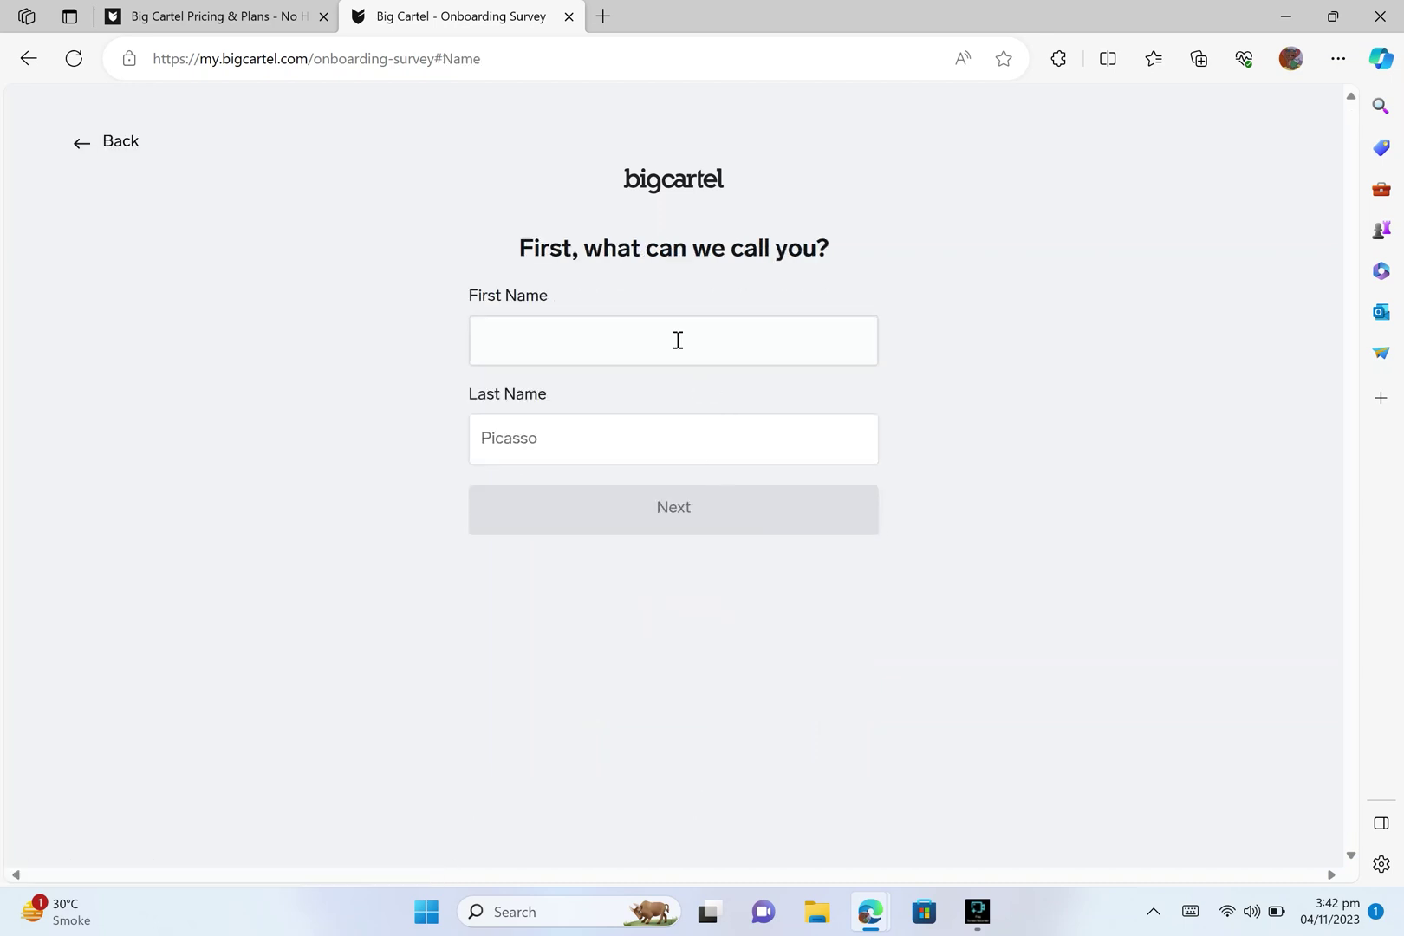
{"action": "type", "text": "john"}
{"action": "left_click", "coordinate": [614, 423]}
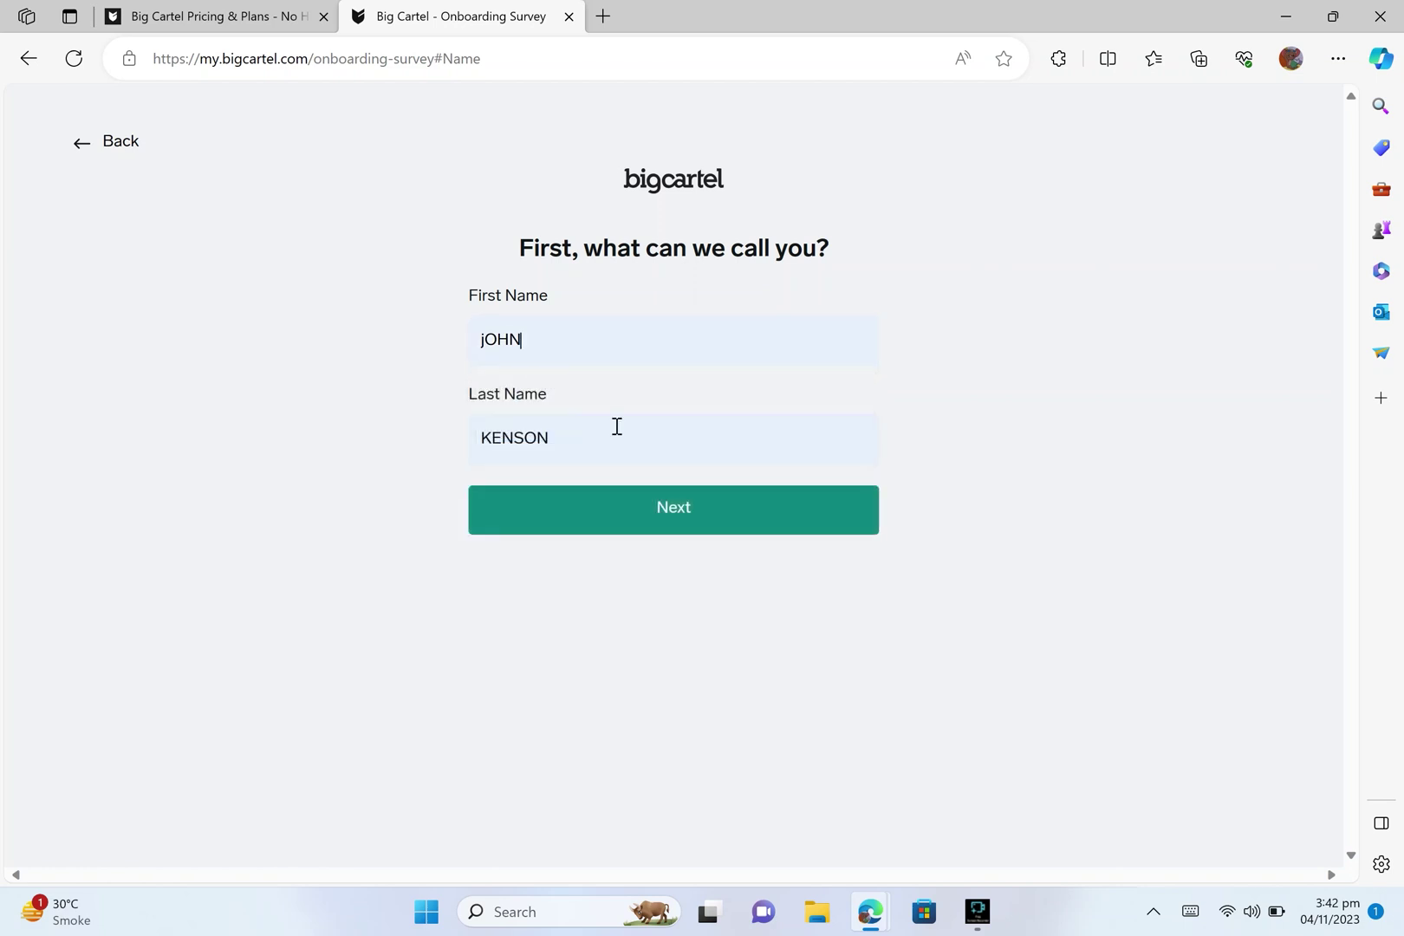
{"action": "left_click", "coordinate": [620, 510]}
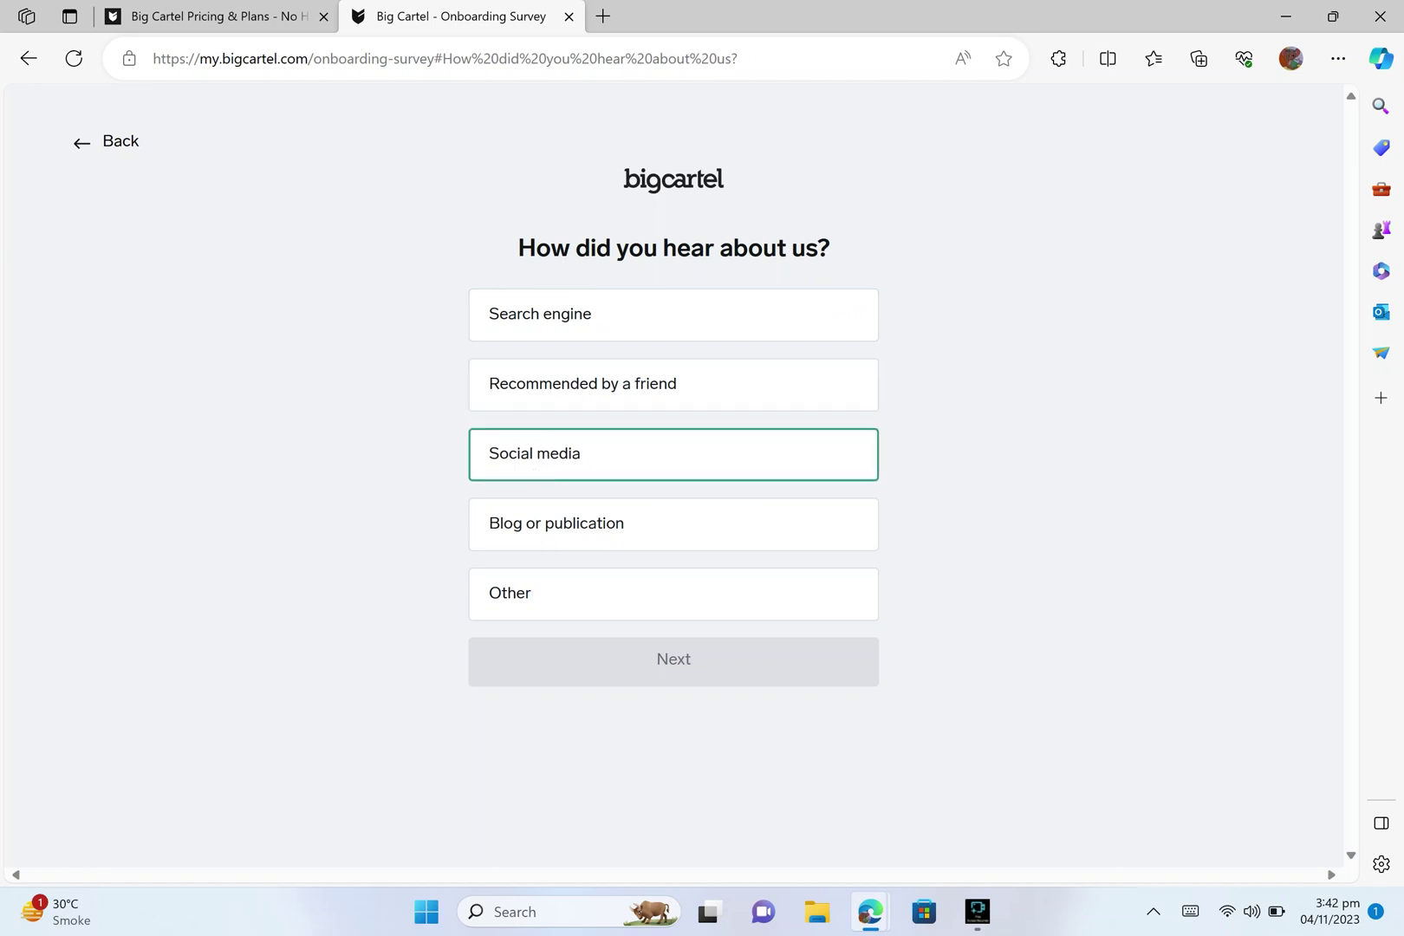
{"action": "left_click", "coordinate": [527, 579]}
{"action": "left_click", "coordinate": [581, 661]}
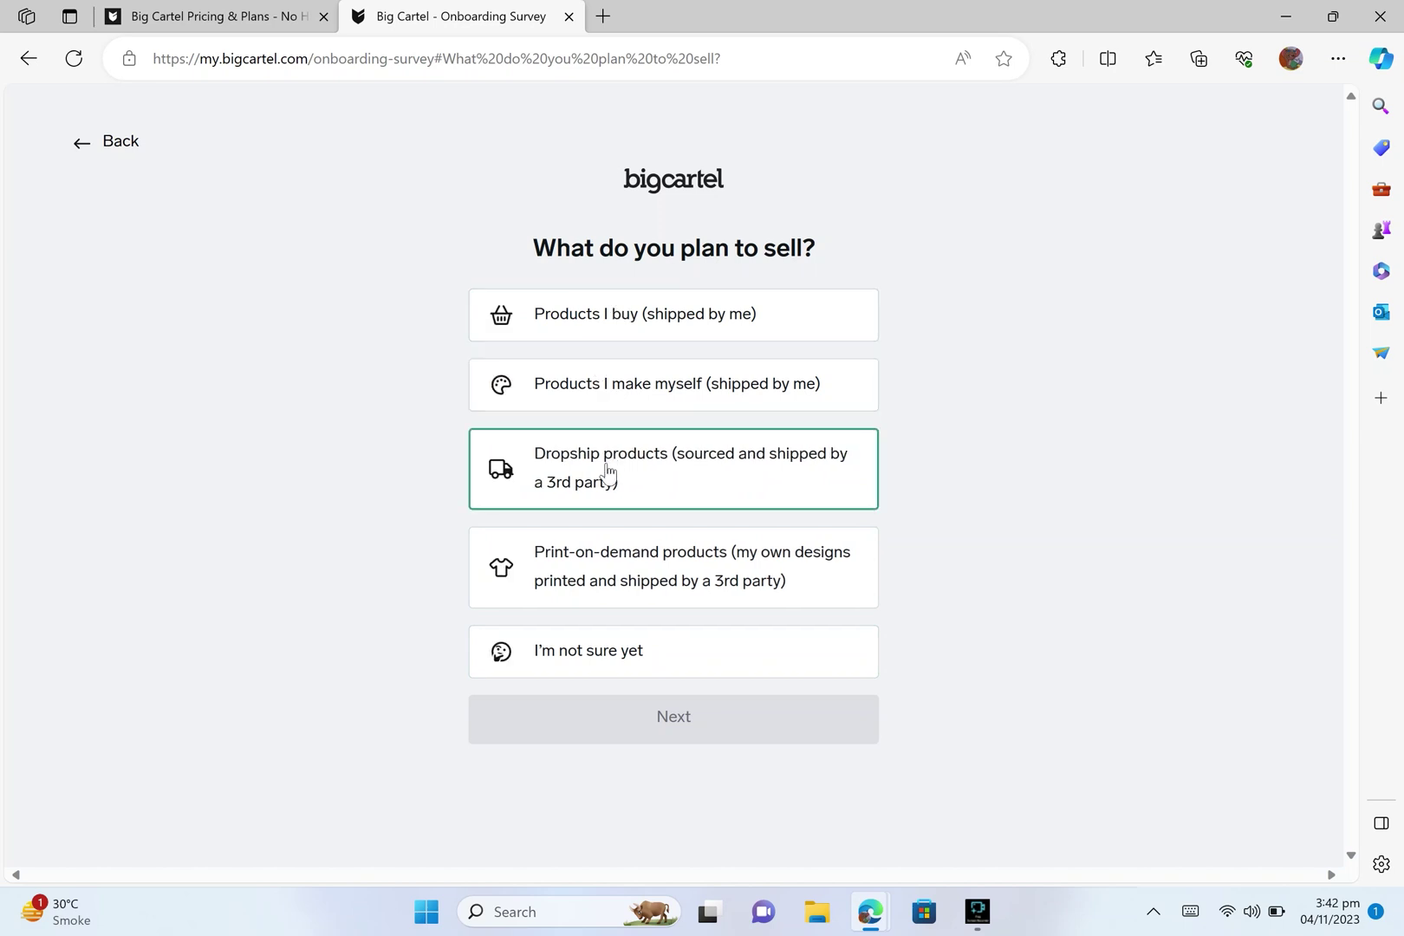
{"action": "left_click", "coordinate": [614, 386]}
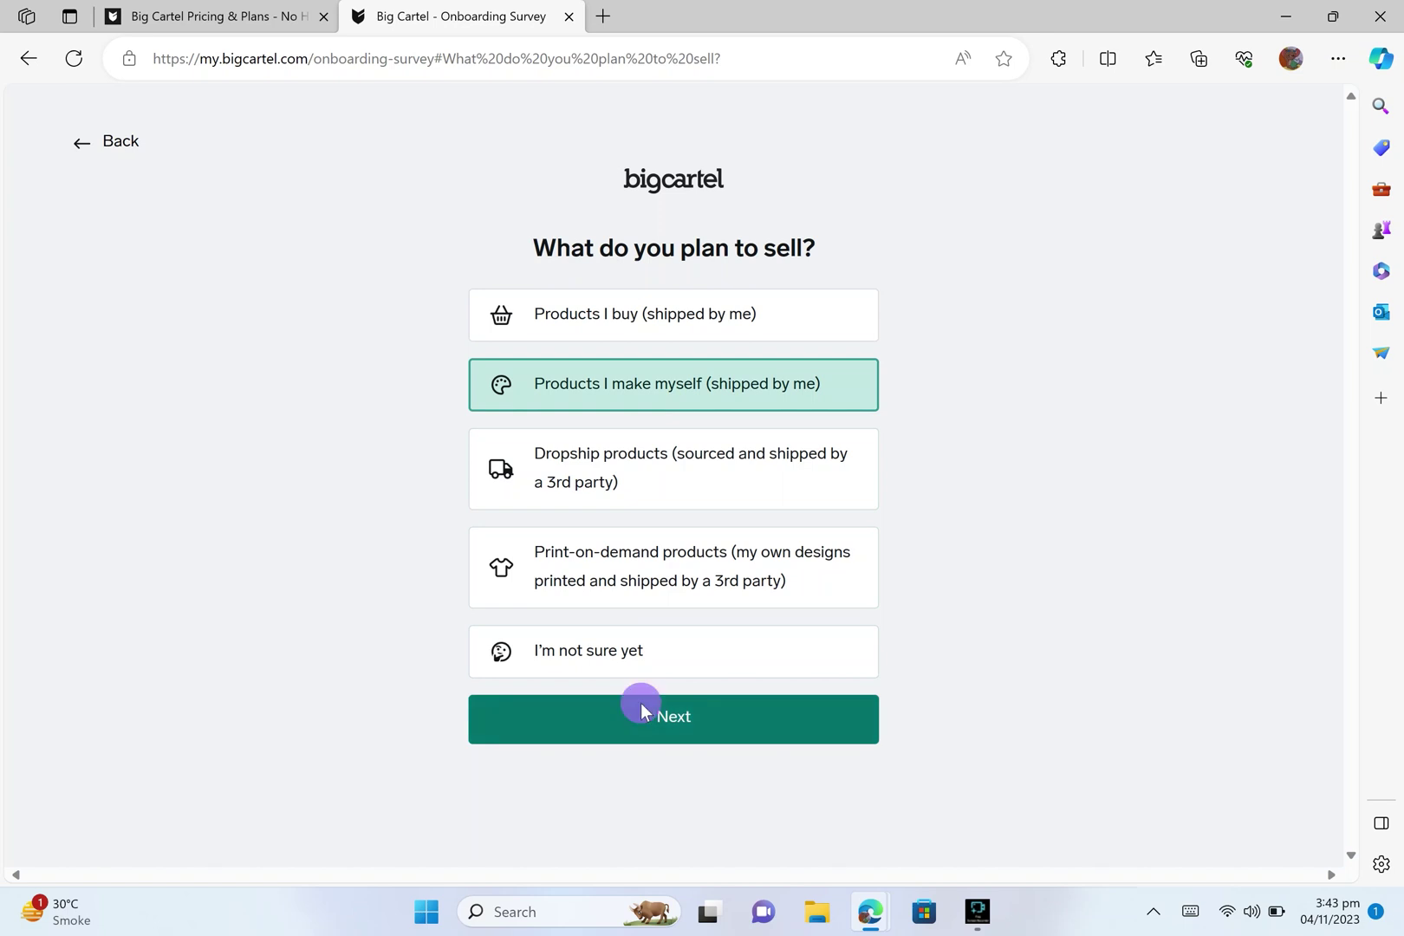
{"action": "left_click", "coordinate": [640, 703]}
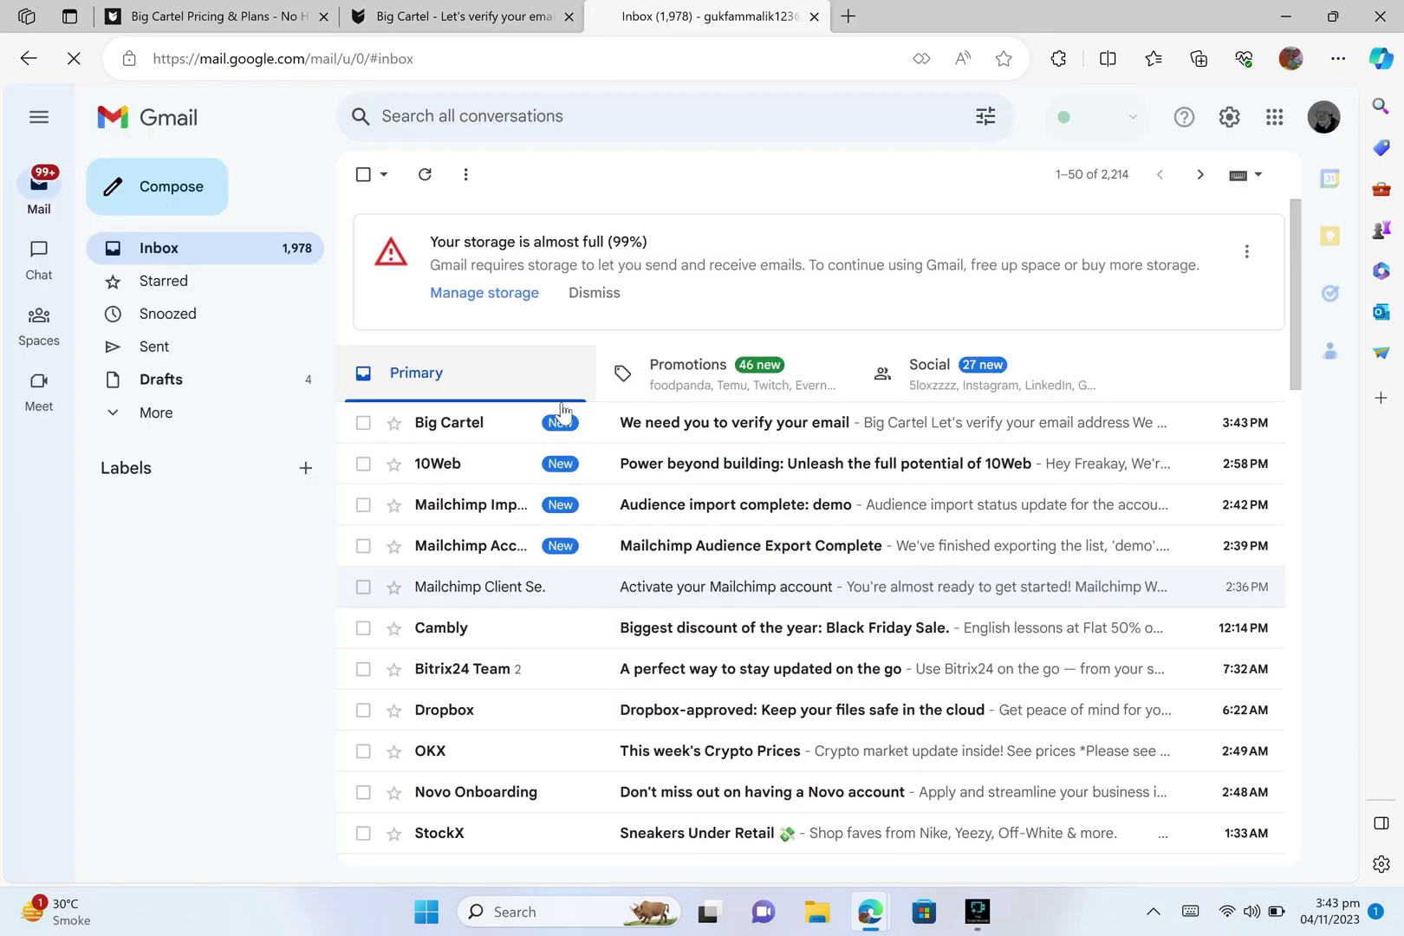
Verify the email from the Big Cartel Gmail message and close the old verification tab
{"action": "left_click", "coordinate": [557, 422]}
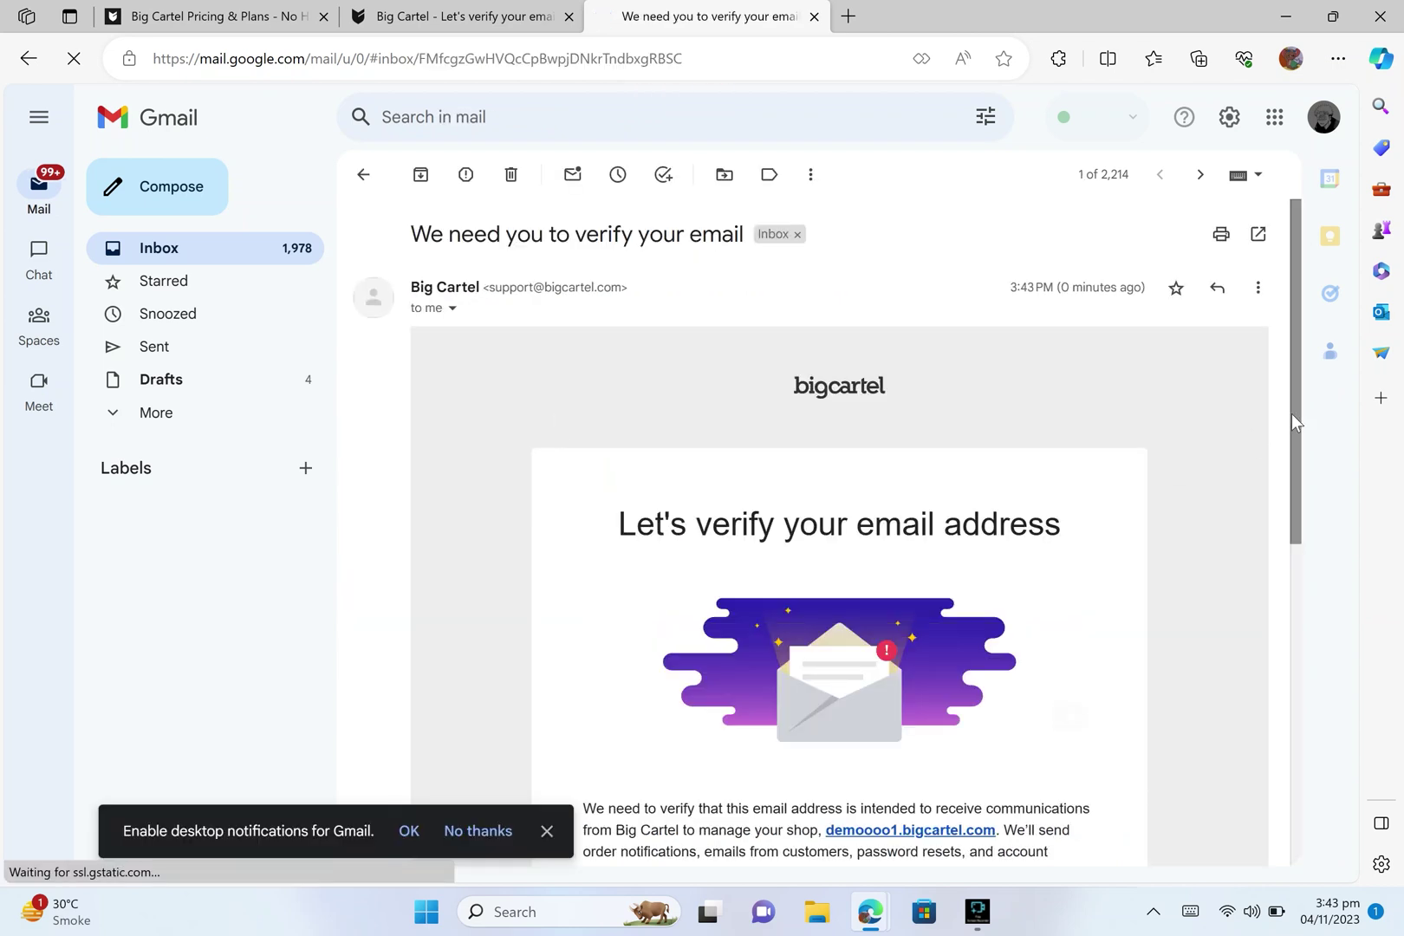
{"action": "scroll", "coordinate": [1291, 422], "scroll_direction": "down", "scroll_amount": 3}
{"action": "left_click", "coordinate": [838, 643]}
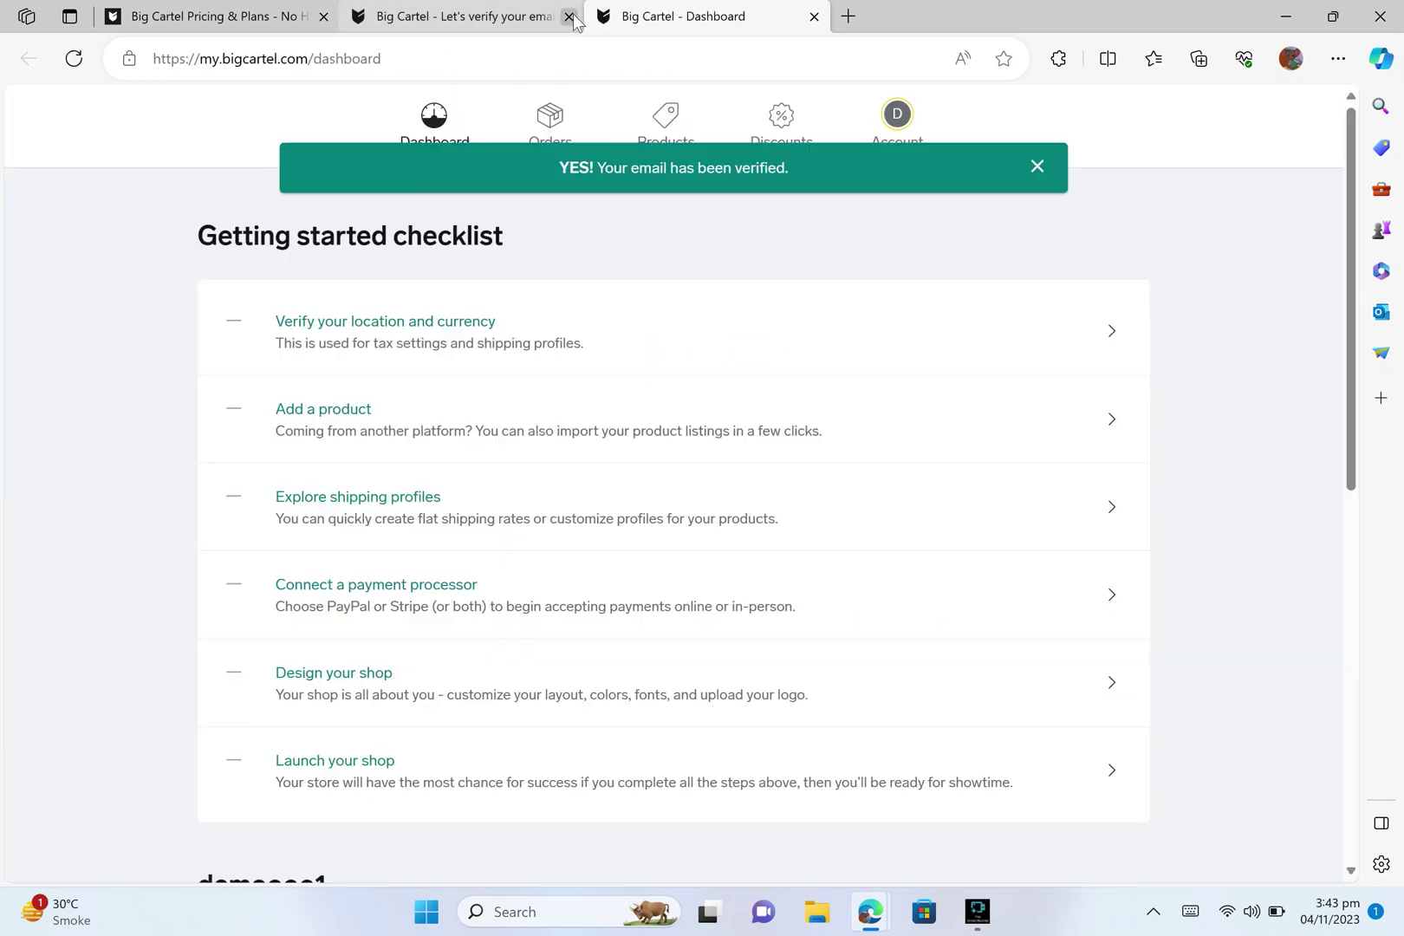
{"action": "left_click", "coordinate": [570, 17]}
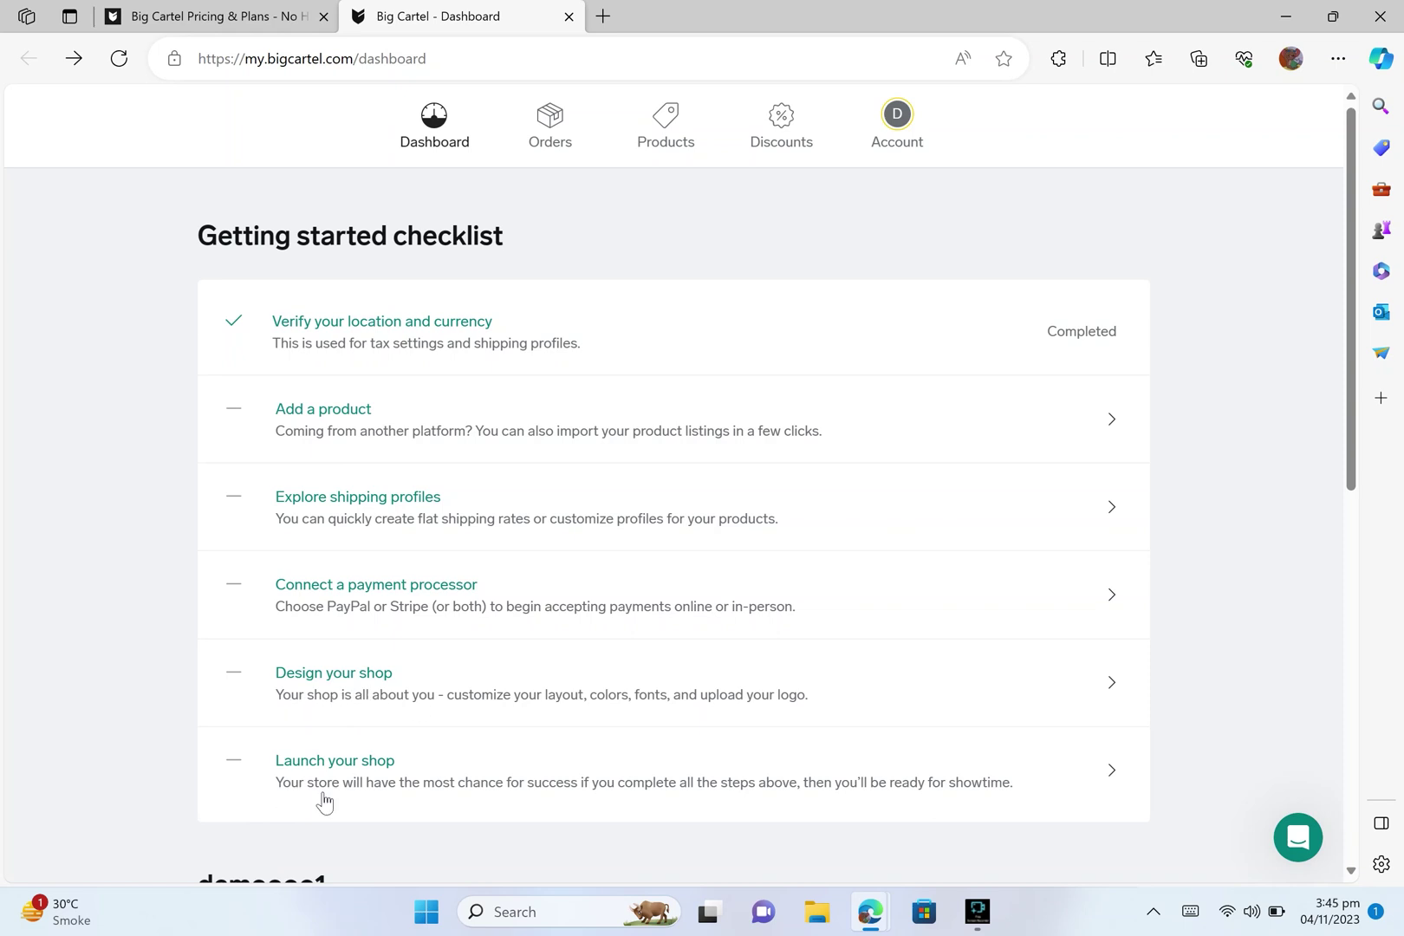
{"action": "scroll", "coordinate": [1301, 607], "scroll_direction": "down", "scroll_amount": 6}
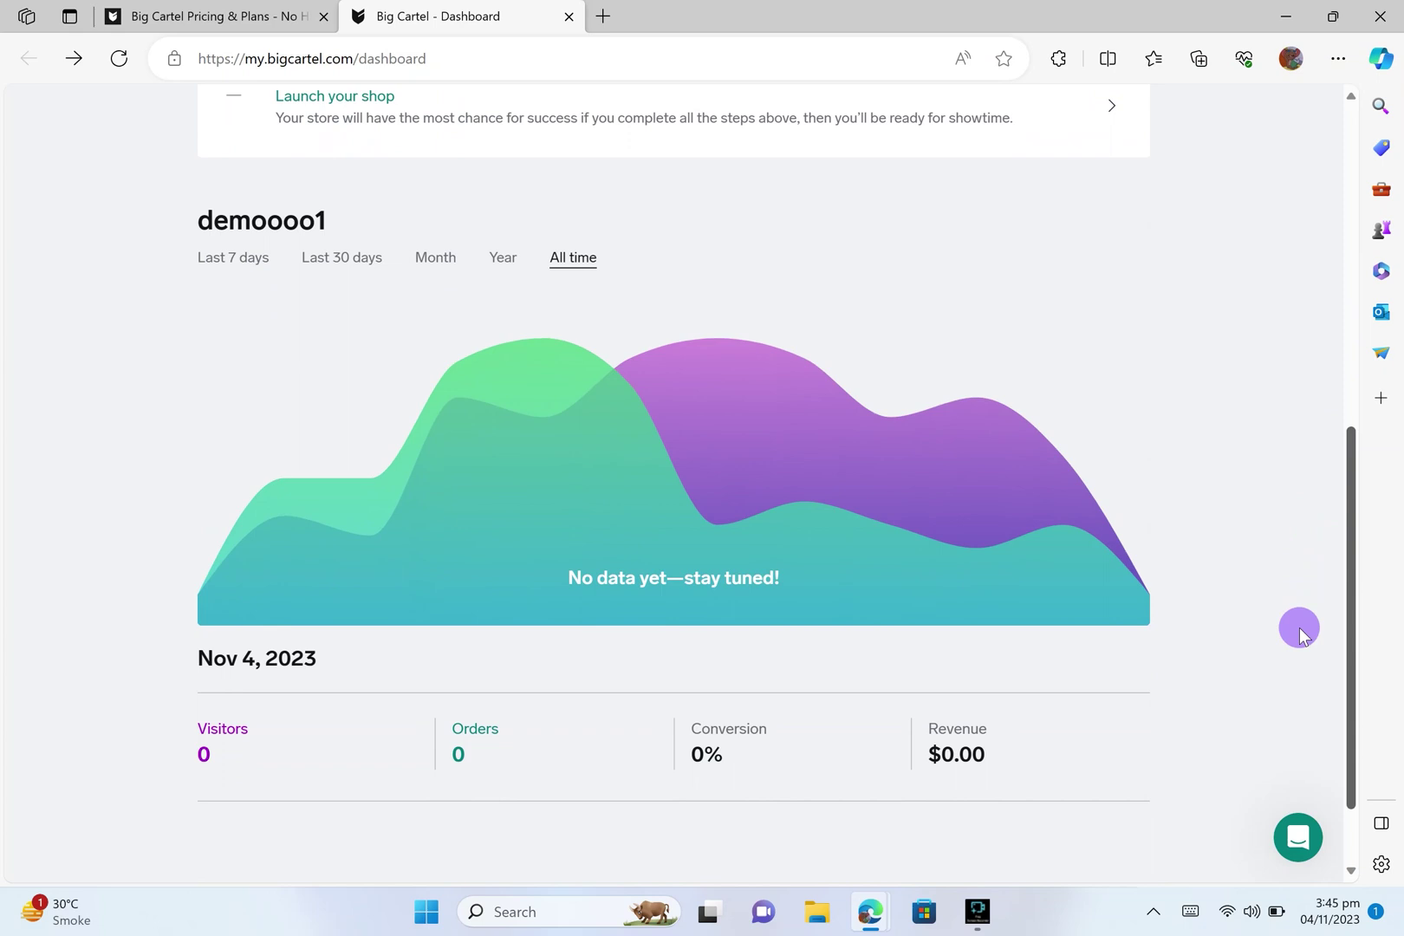
{"action": "scroll", "coordinate": [1301, 630], "scroll_direction": "down", "scroll_amount": 1}
{"action": "scroll", "coordinate": [1294, 647], "scroll_direction": "down", "scroll_amount": 1}
{"action": "scroll", "coordinate": [1292, 666], "scroll_direction": "down", "scroll_amount": 1}
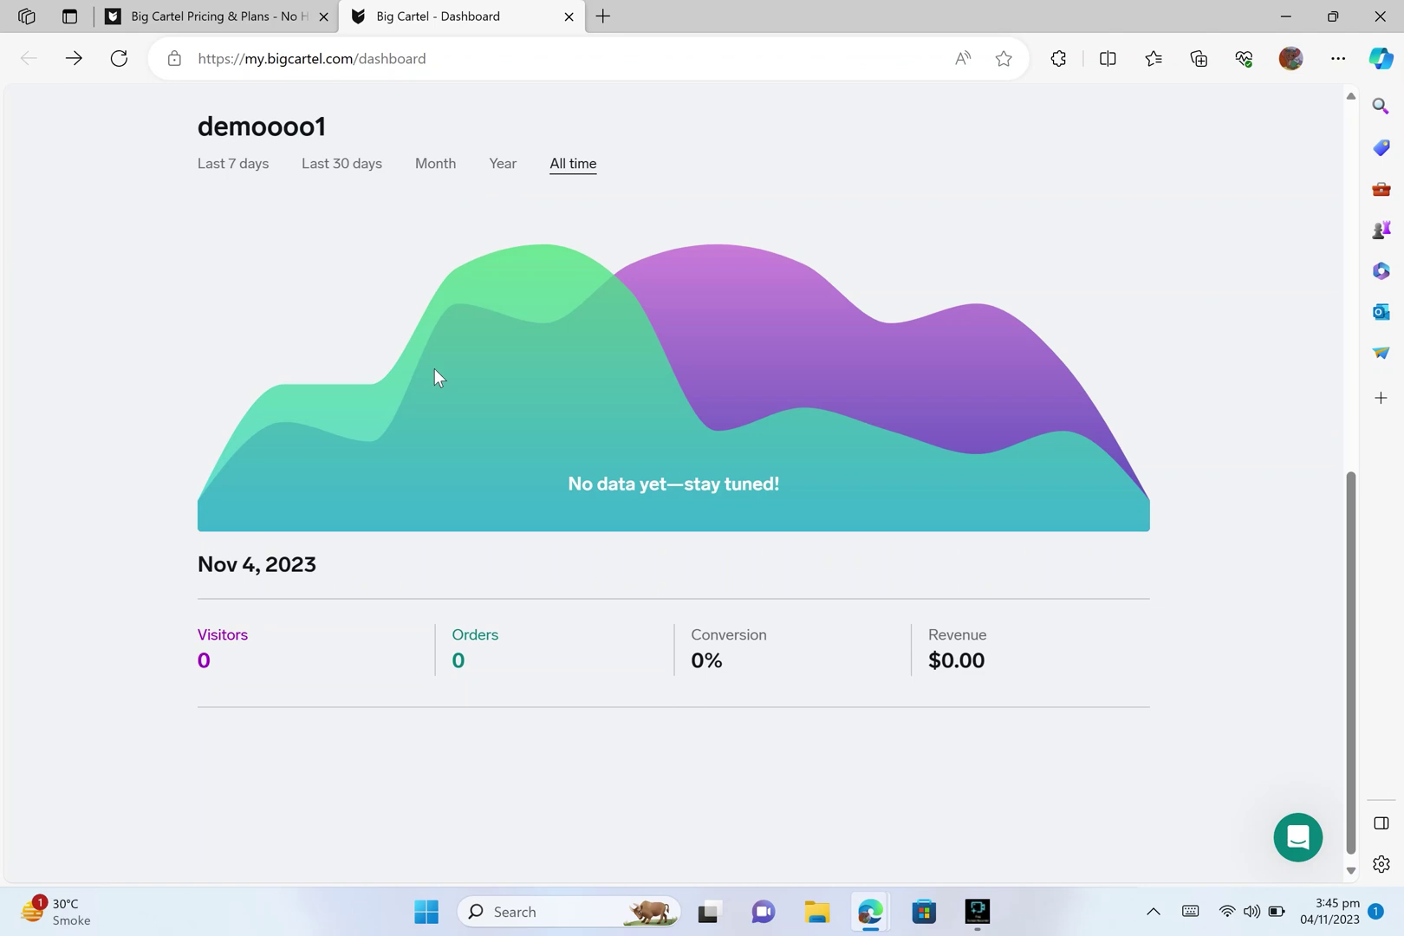
{"action": "scroll", "coordinate": [197, 561], "scroll_direction": "up", "scroll_amount": 7}
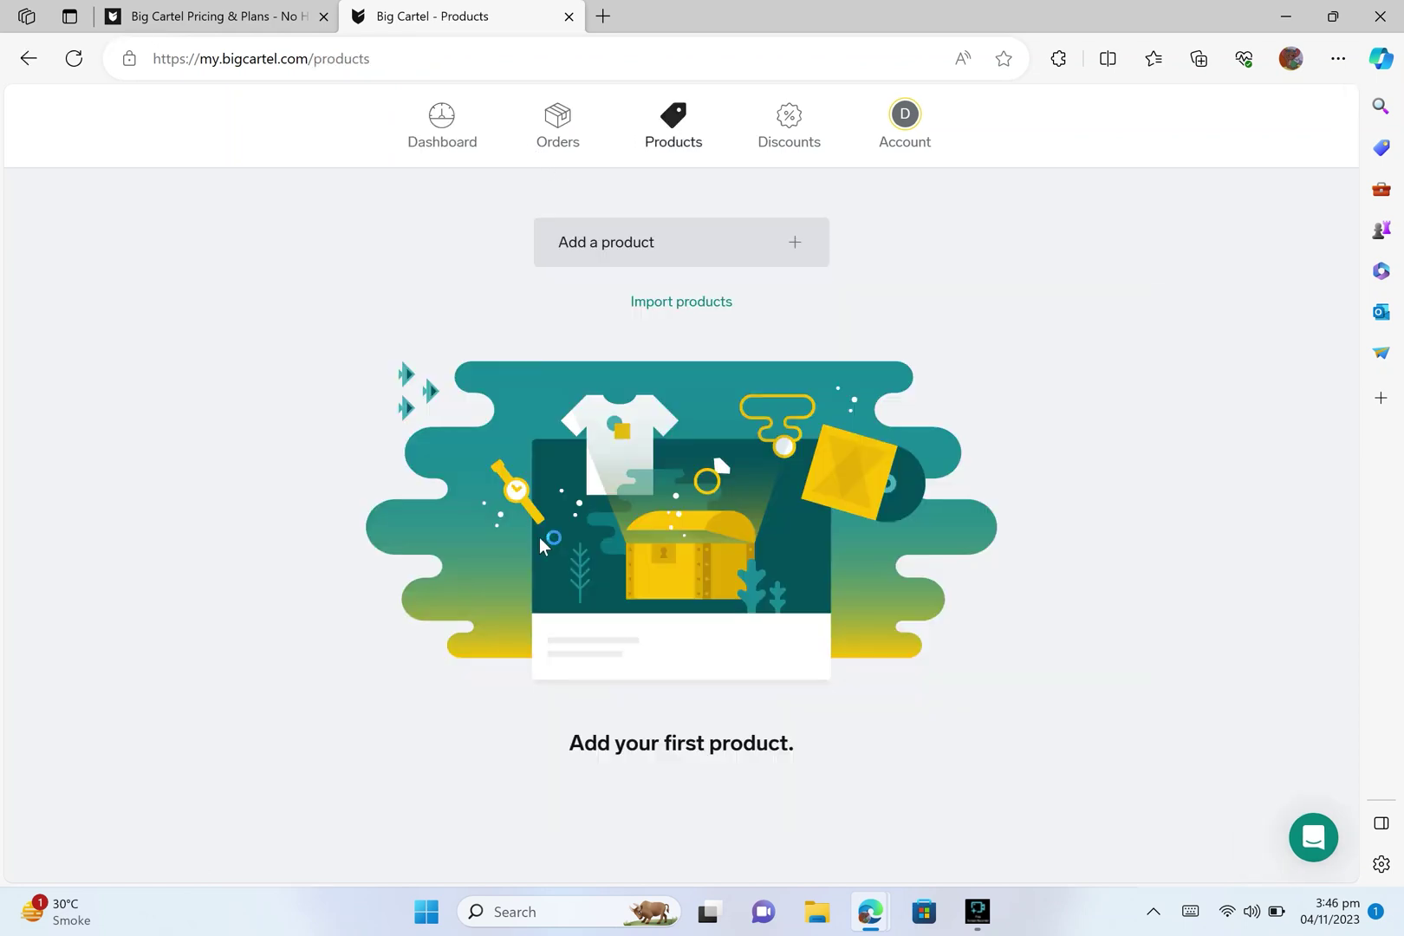
Go from the shop's Account page to the Products list
{"action": "left_click", "coordinate": [904, 120]}
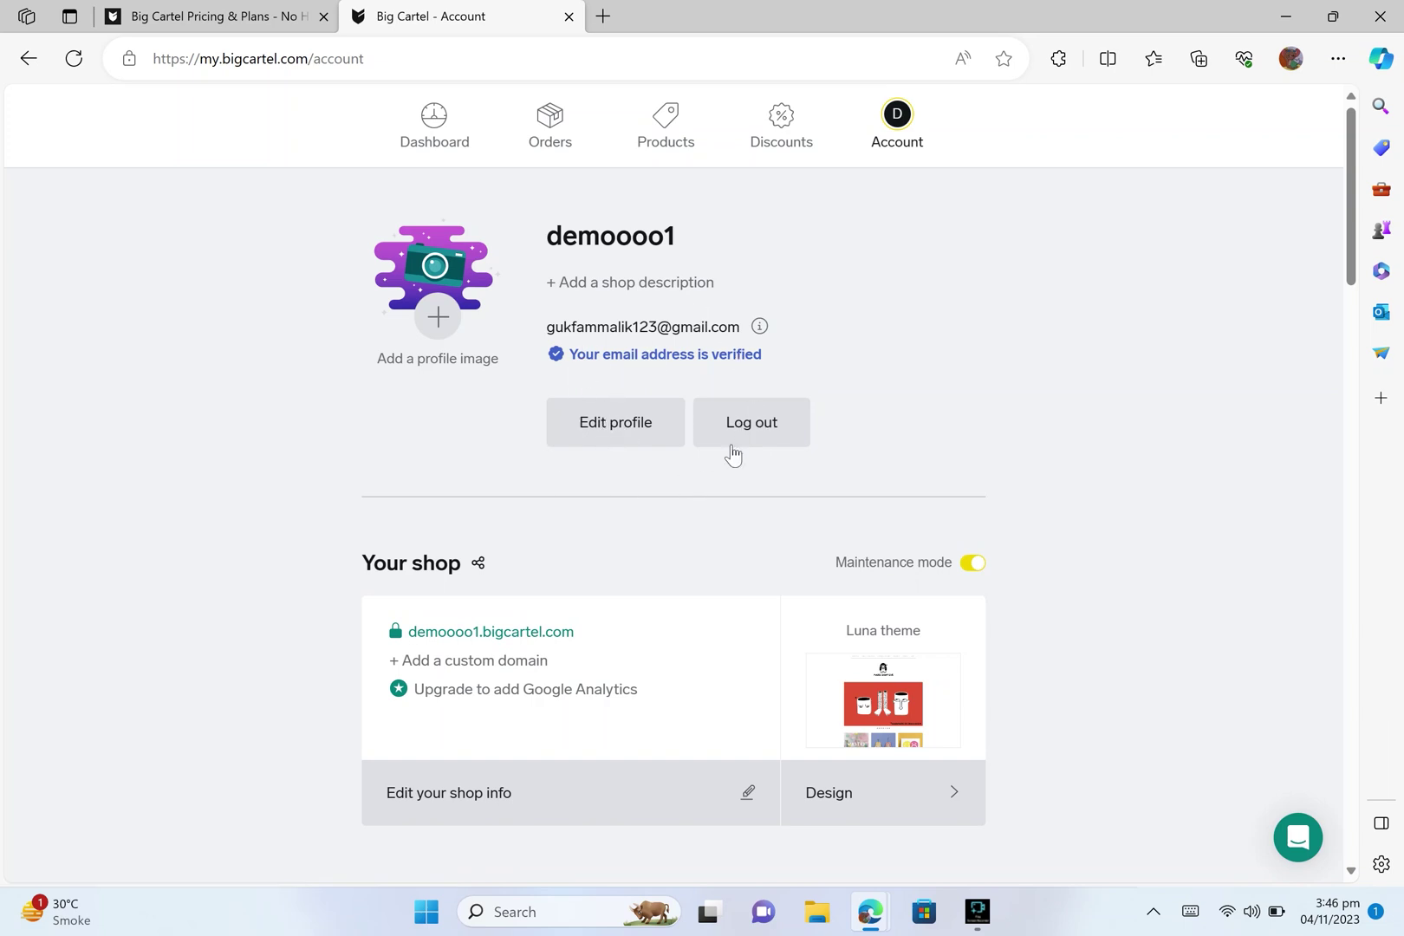
{"action": "left_click", "coordinate": [673, 137]}
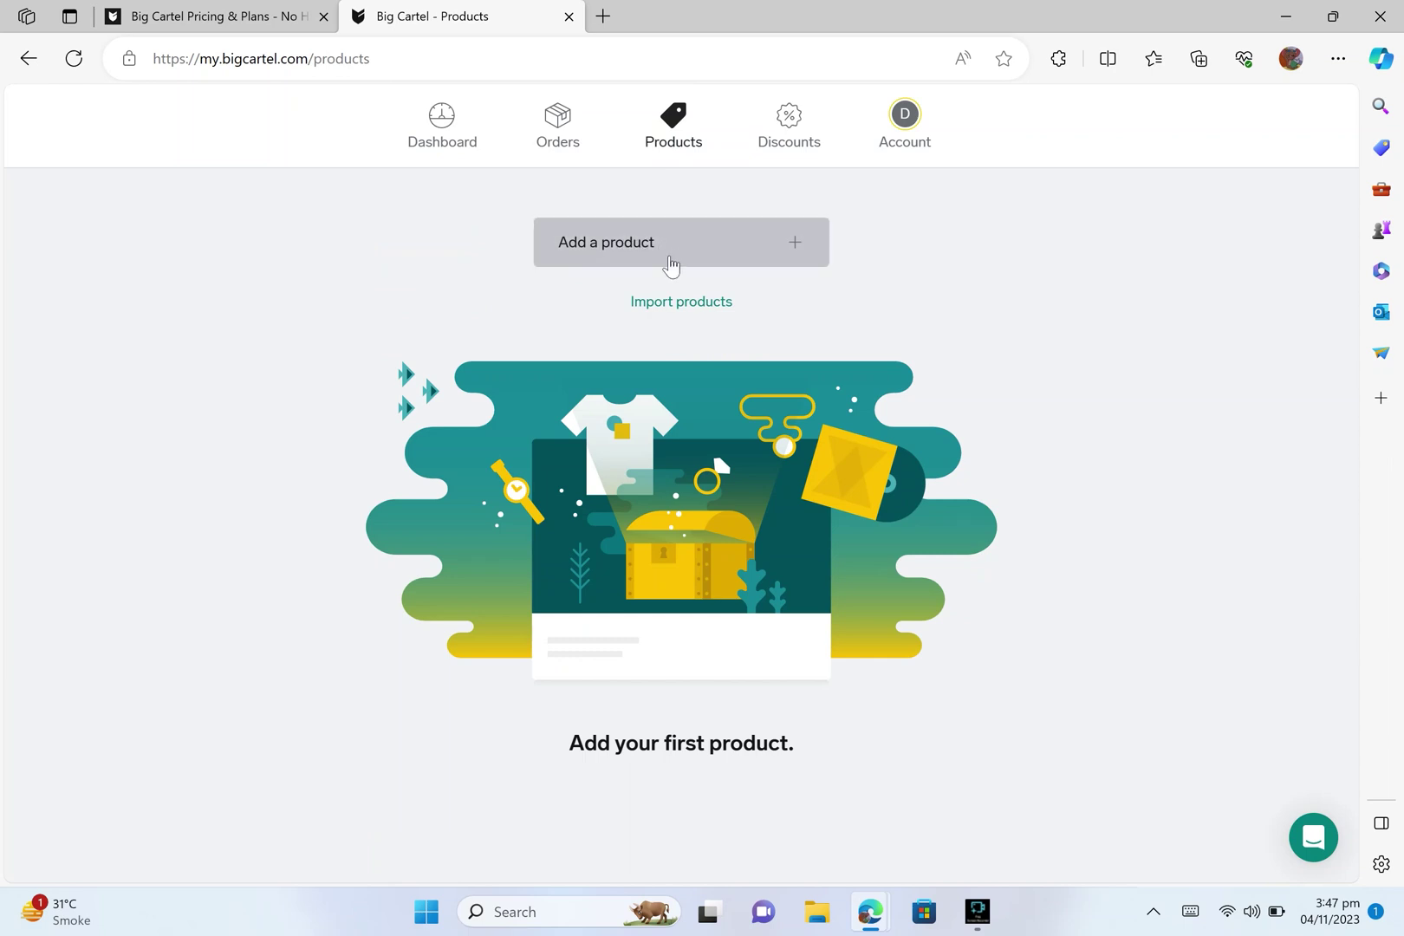
Start a new product named Shoes, reviewing status options and clearing the price
{"action": "left_click", "coordinate": [690, 249]}
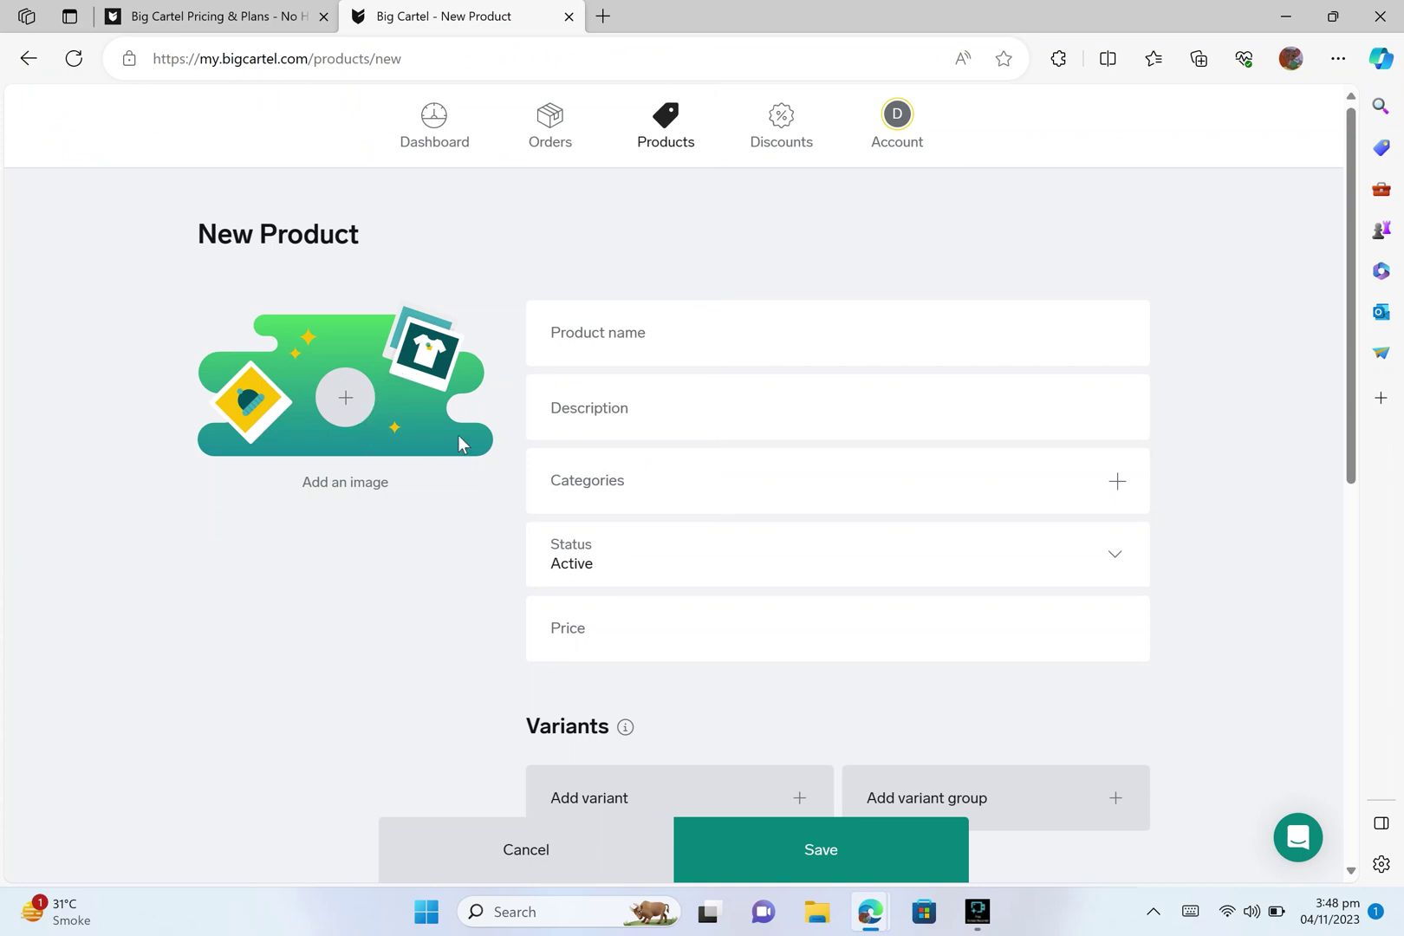
{"action": "left_click", "coordinate": [640, 347]}
{"action": "type", "text": "Shoes"}
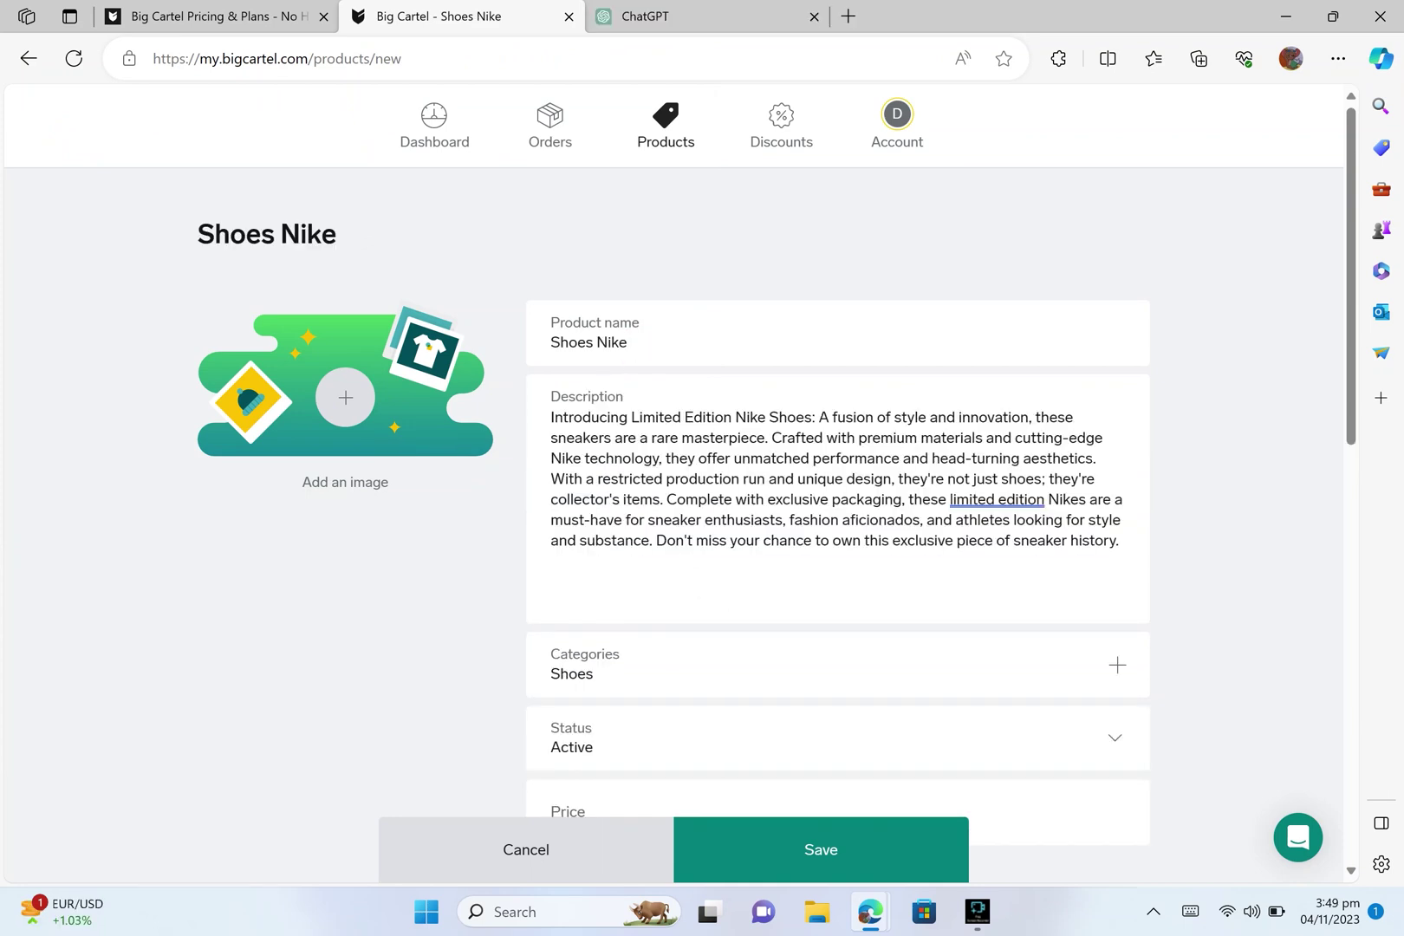
{"action": "left_click", "coordinate": [731, 741]}
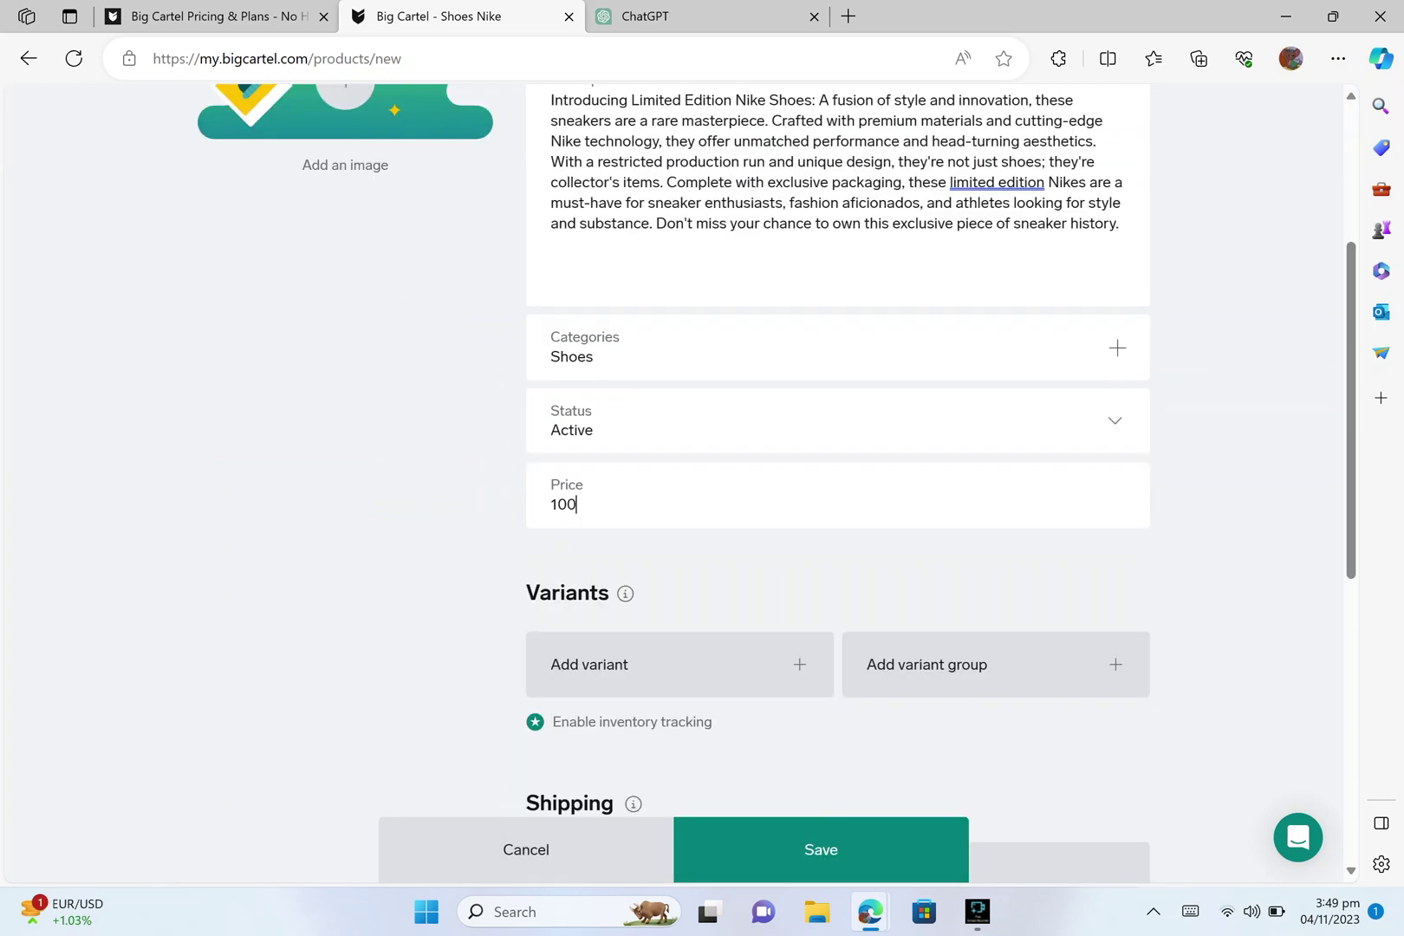
{"action": "key", "text": "BackSpace"}
{"action": "key", "text": "BackSpace"}
{"action": "key", "text": "BackSpace"}
{"action": "type", "text": "30"}
{"action": "type", "text": "00"}
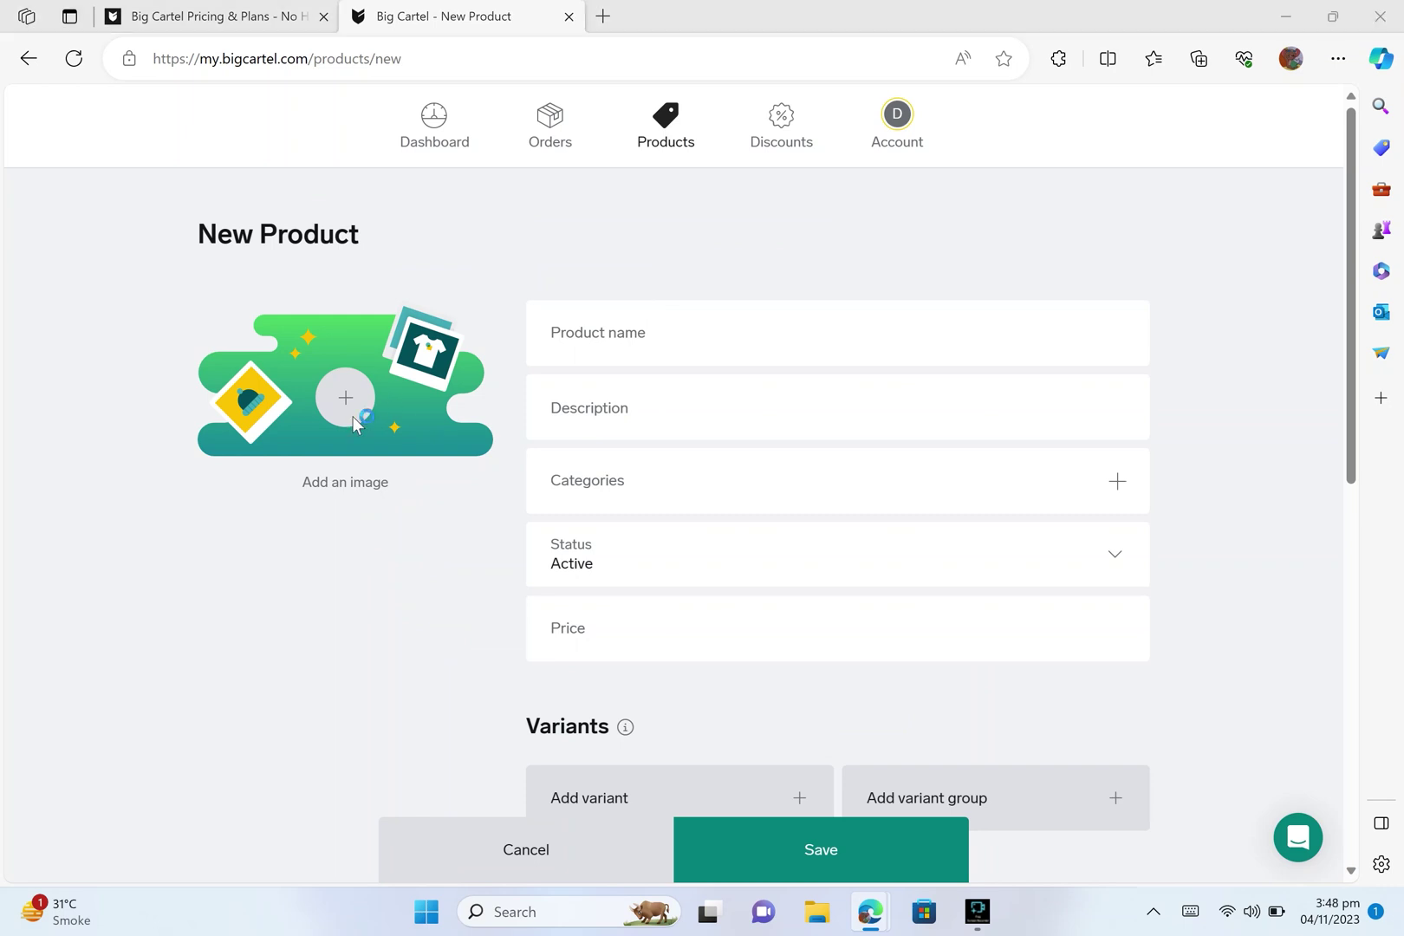
Browse Screenshots, UbisoftConnect, Videos and 2023-10-27 for an image, then cancel without one
{"action": "left_click", "coordinate": [86, 161]}
{"action": "double_click", "coordinate": [273, 220]}
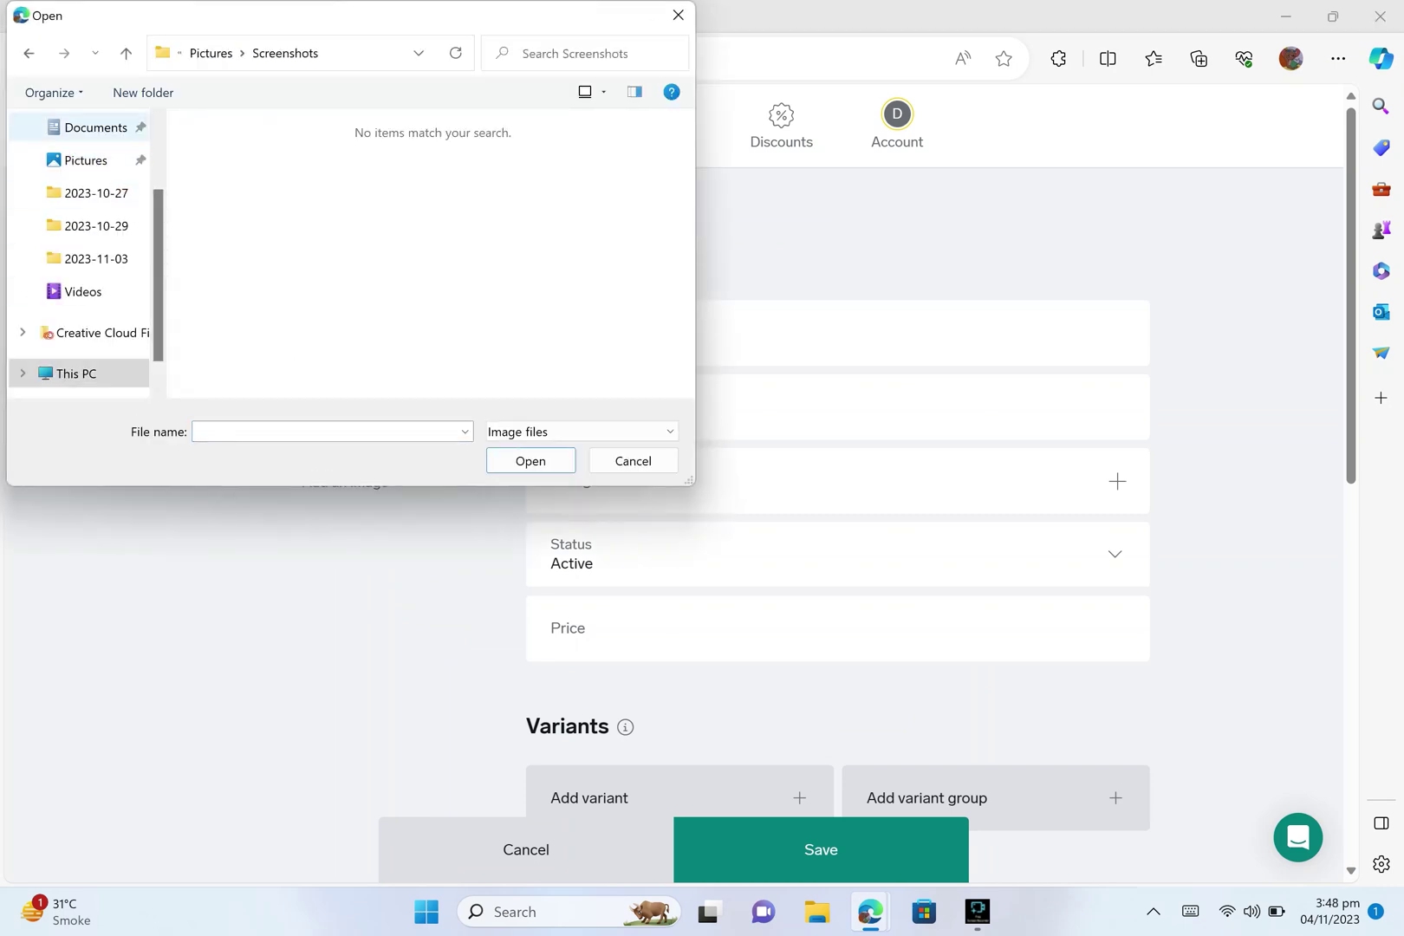
{"action": "left_click", "coordinate": [211, 53]}
{"action": "double_click", "coordinate": [366, 175]}
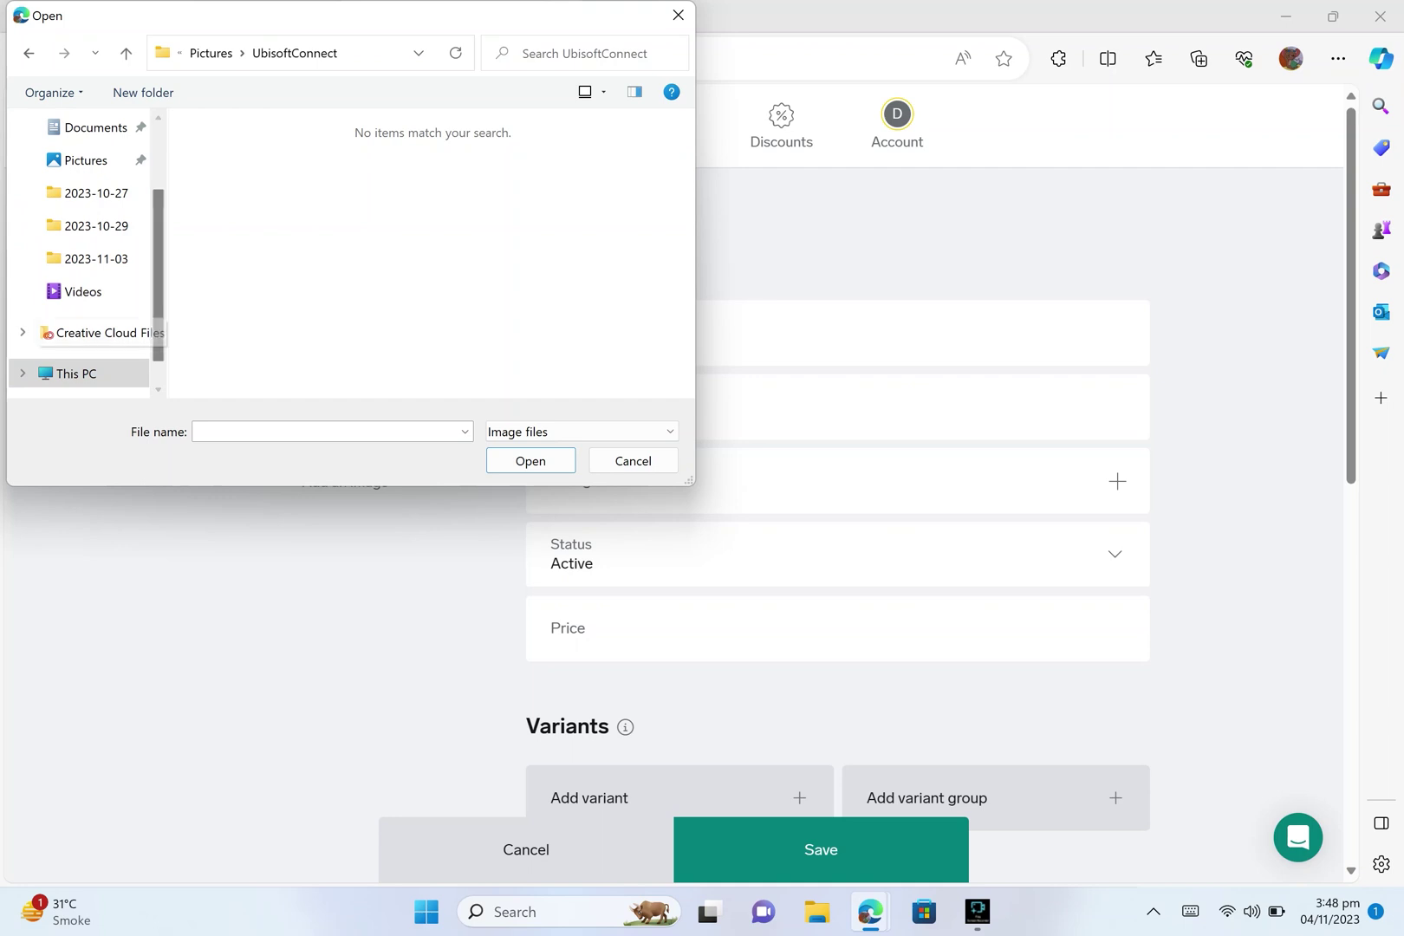
{"action": "left_click", "coordinate": [82, 291]}
{"action": "double_click", "coordinate": [239, 181]}
{"action": "left_click", "coordinate": [632, 460]}
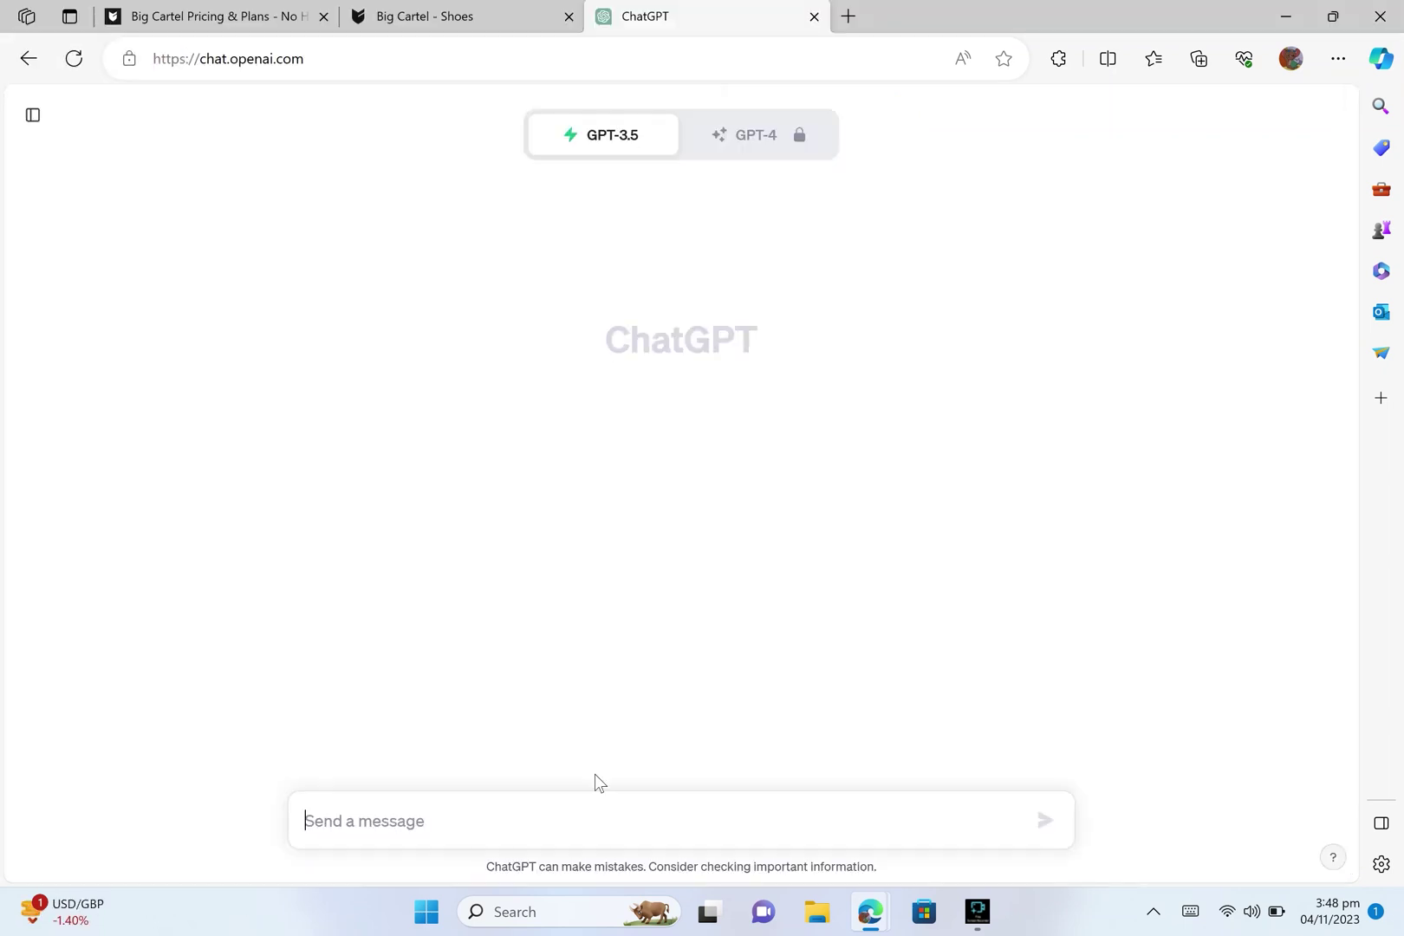
{"action": "type", "text": "write"}
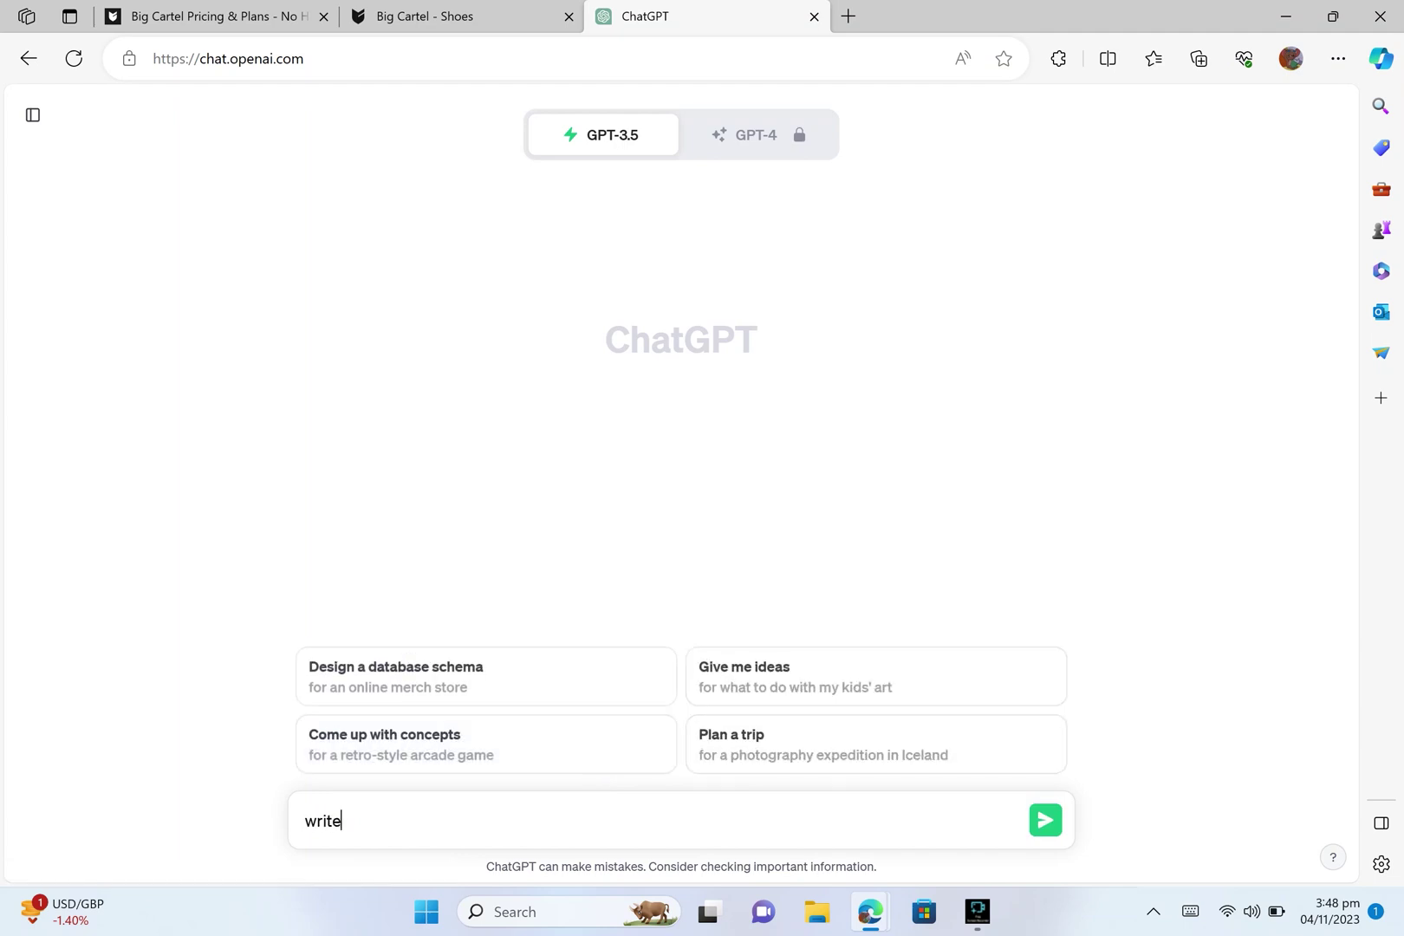
{"action": "type", "text": " a description for limit"}
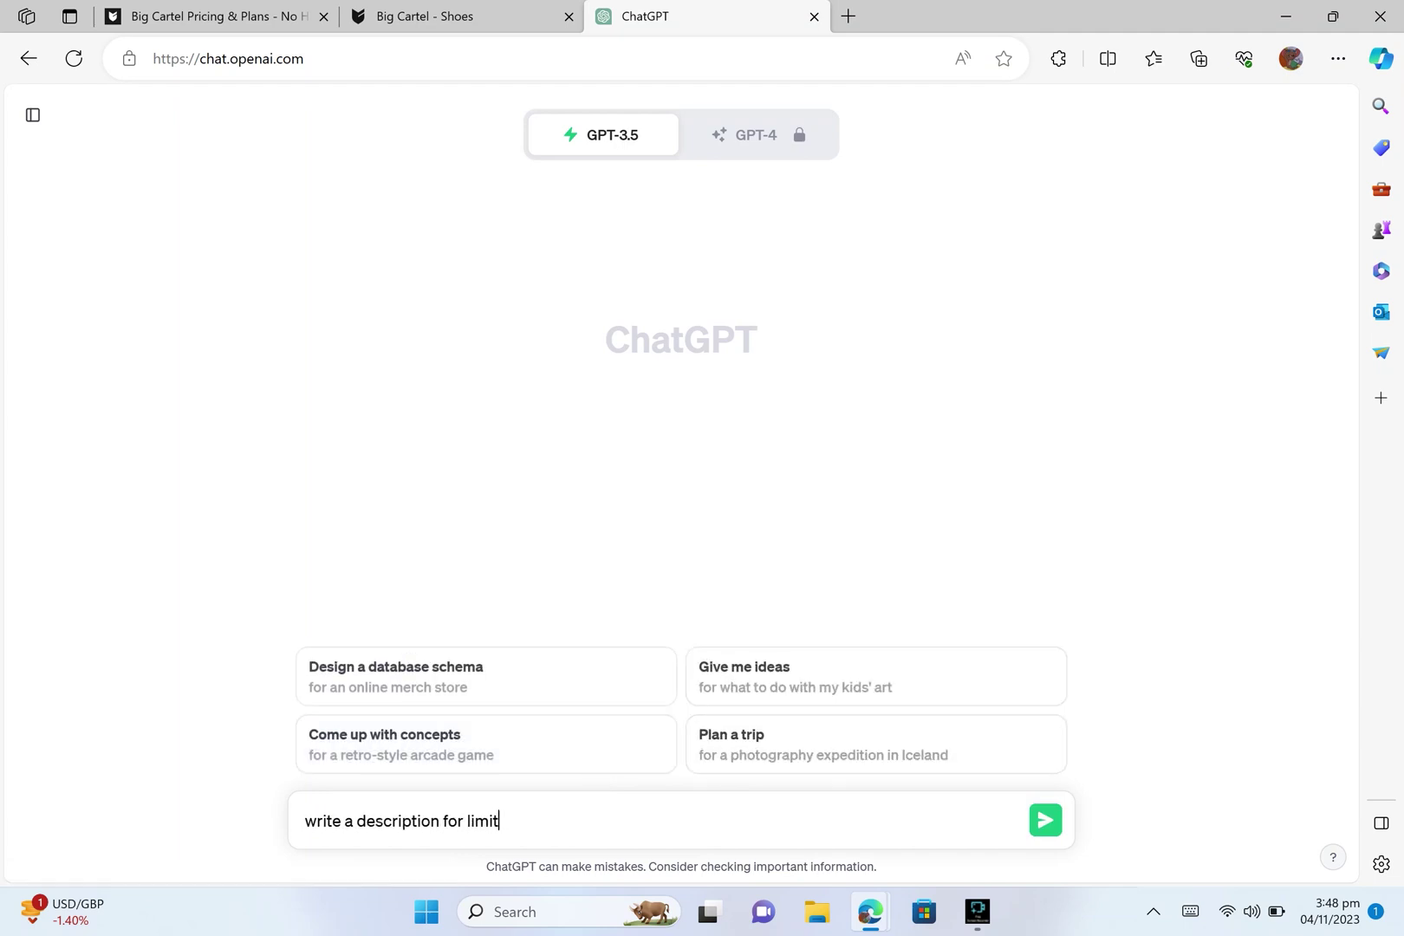
{"action": "type", "text": "ed edition nike shoe"}
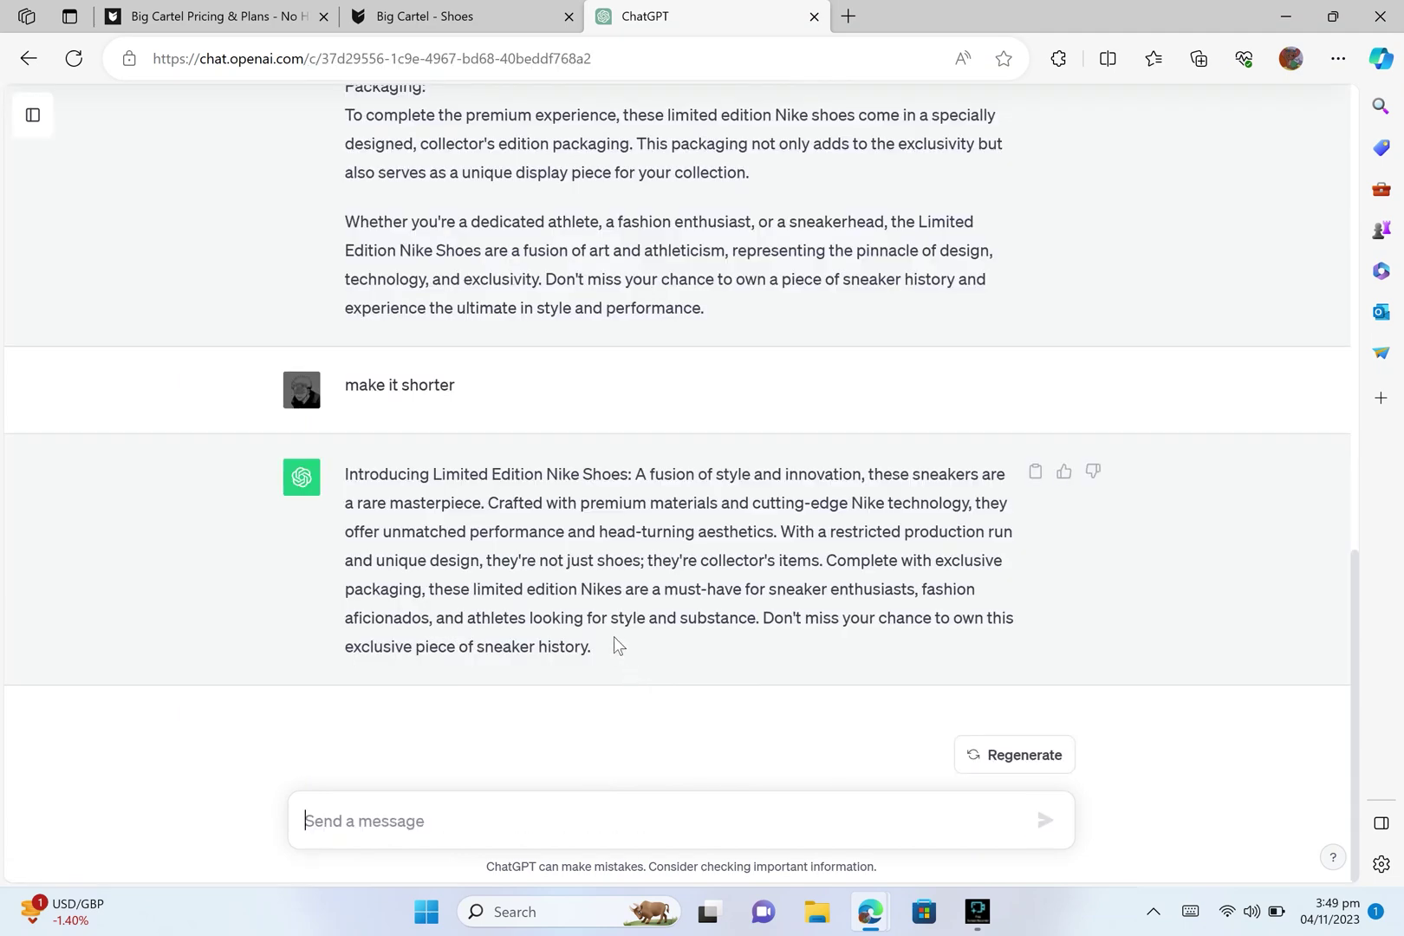
Select ChatGPT's shortened Limited Edition Nike Shoes description
{"action": "mouse_move", "coordinate": [618, 647]}
{"action": "left_mouse_down"}
{"action": "mouse_move", "coordinate": [611, 610]}
{"action": "mouse_move", "coordinate": [375, 469]}
{"action": "mouse_move", "coordinate": [344, 476]}
{"action": "left_mouse_up"}
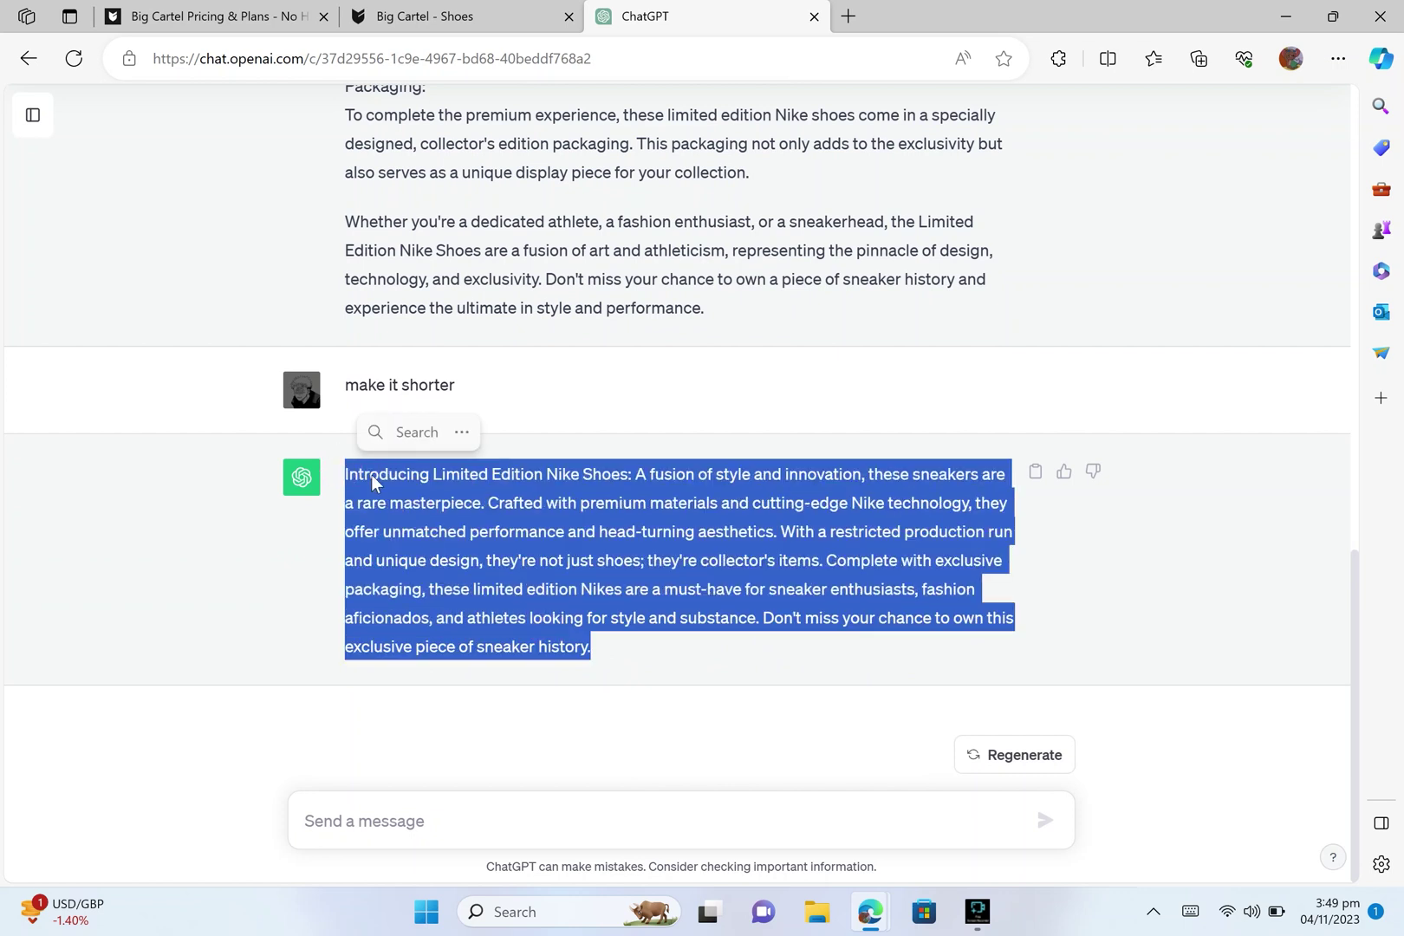
Paste the ChatGPT description into the product and rename it Shoes Nike
{"action": "key", "text": "ctrl+c"}
{"action": "key", "text": "ctrl+shift+Tab"}
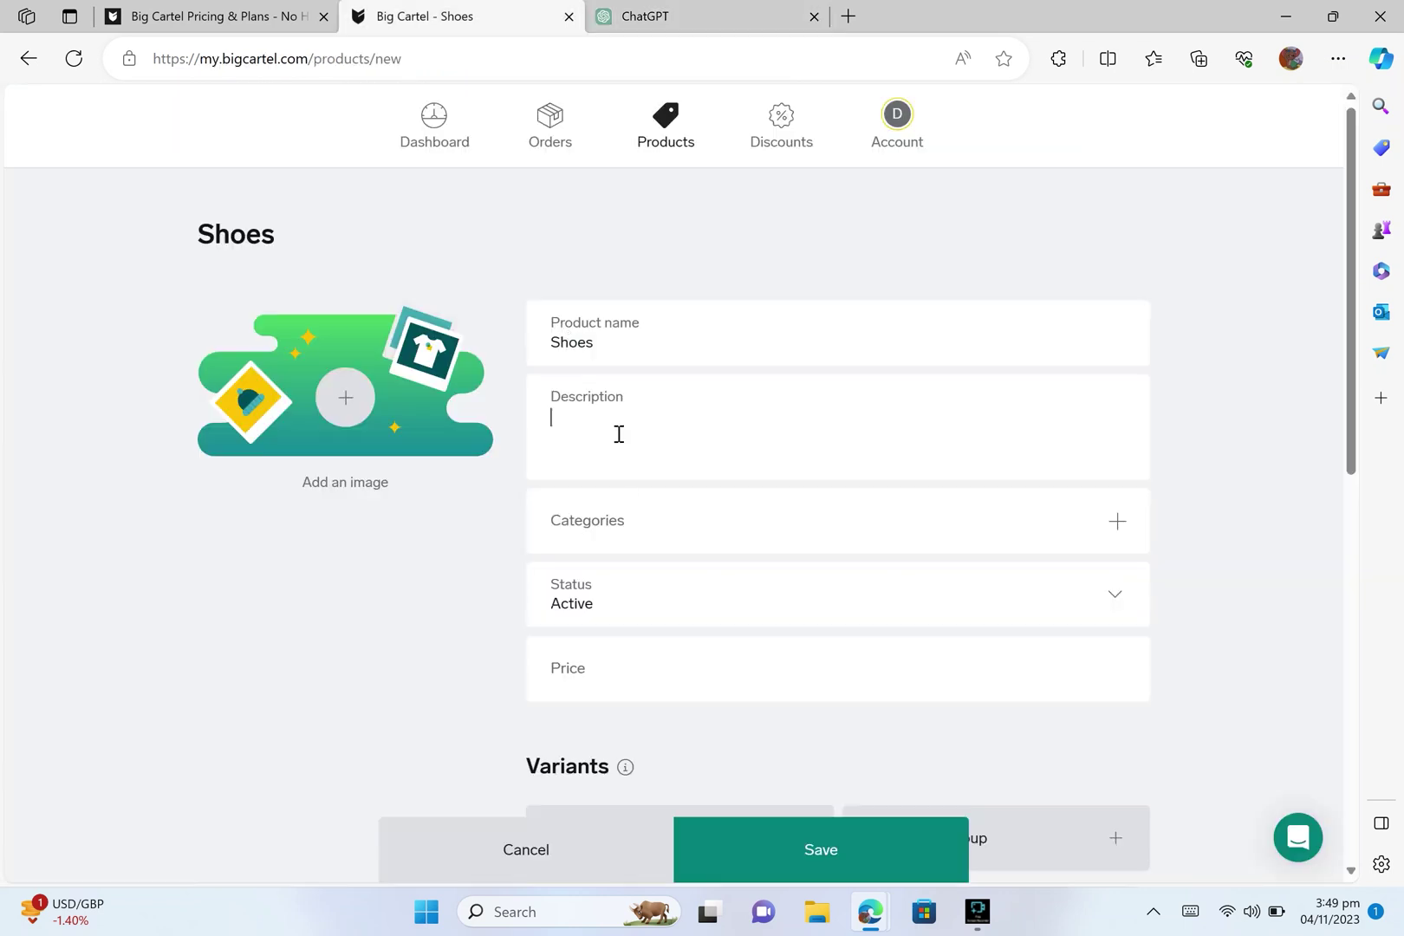
{"action": "key", "text": "ctrl+v"}
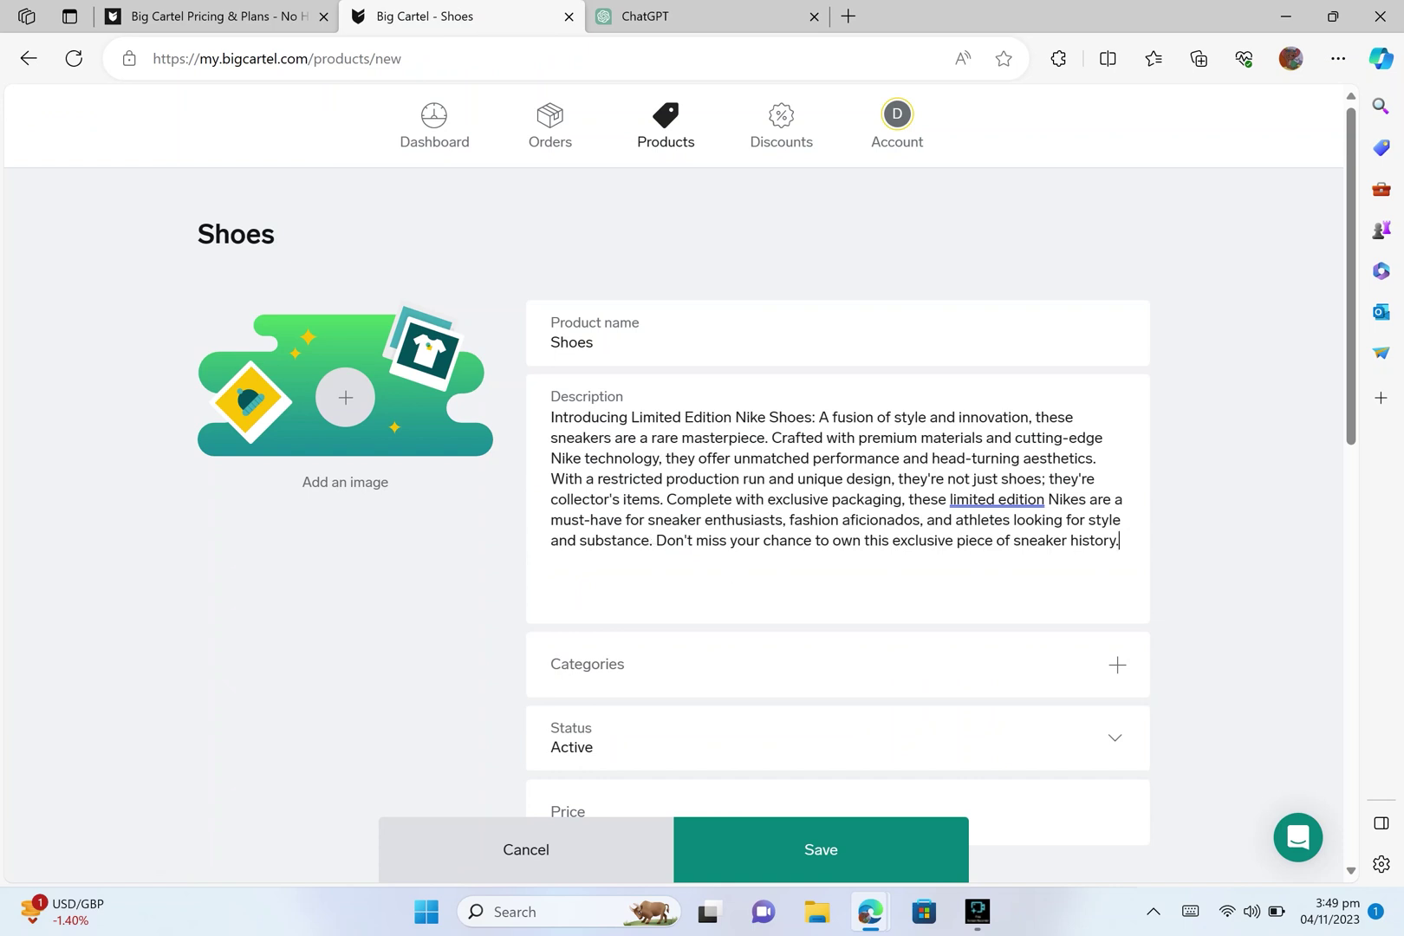
{"action": "left_click", "coordinate": [673, 332]}
{"action": "type", "text": "Nike"}
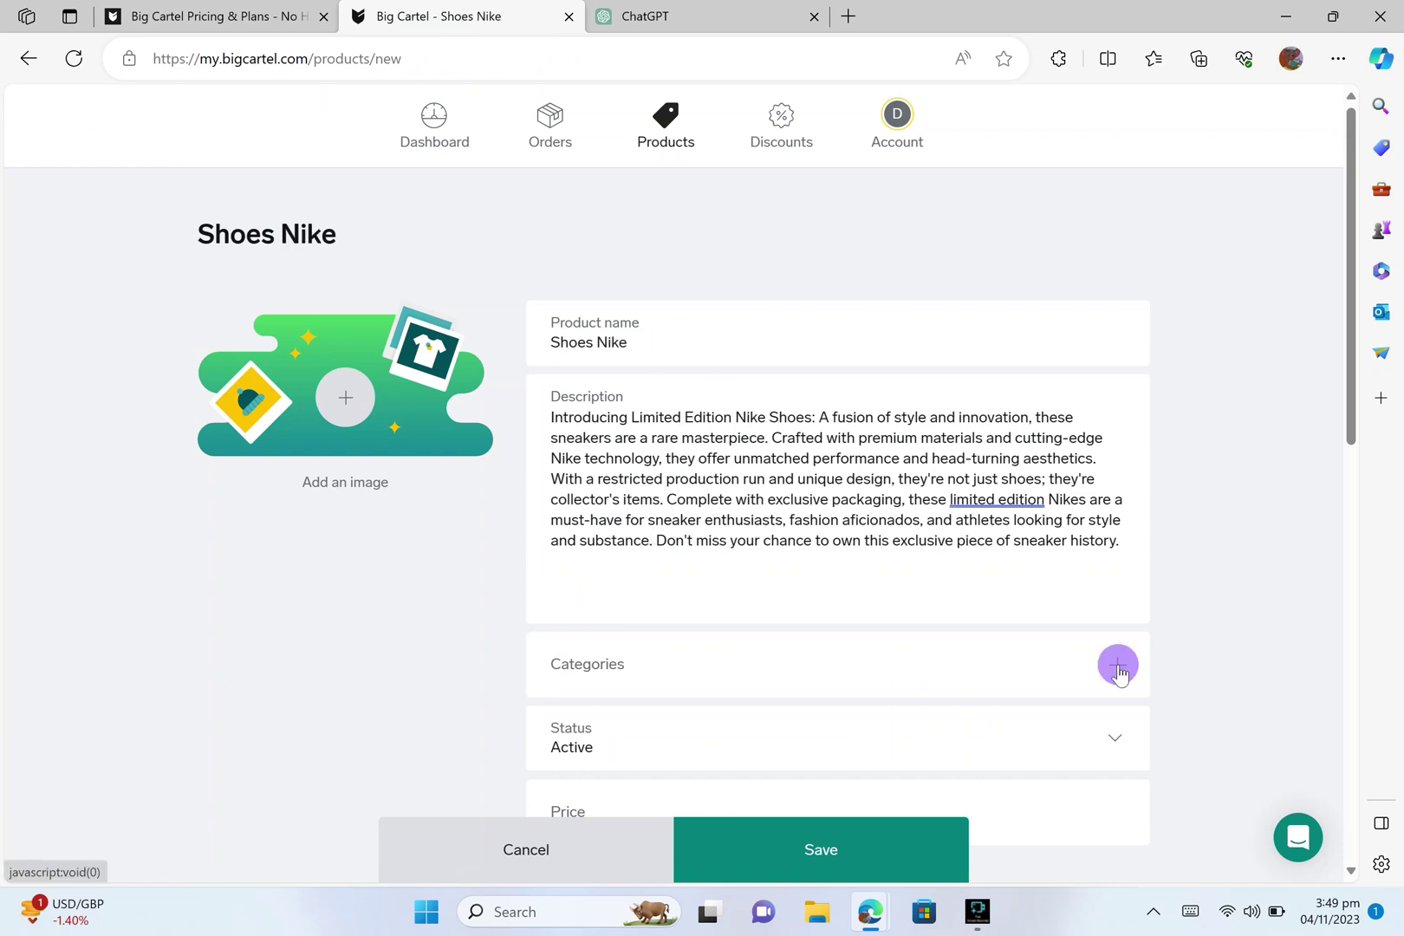
Assign the Shoes category to the product and review its status options
{"action": "left_click", "coordinate": [1116, 664]}
{"action": "left_click", "coordinate": [784, 707]}
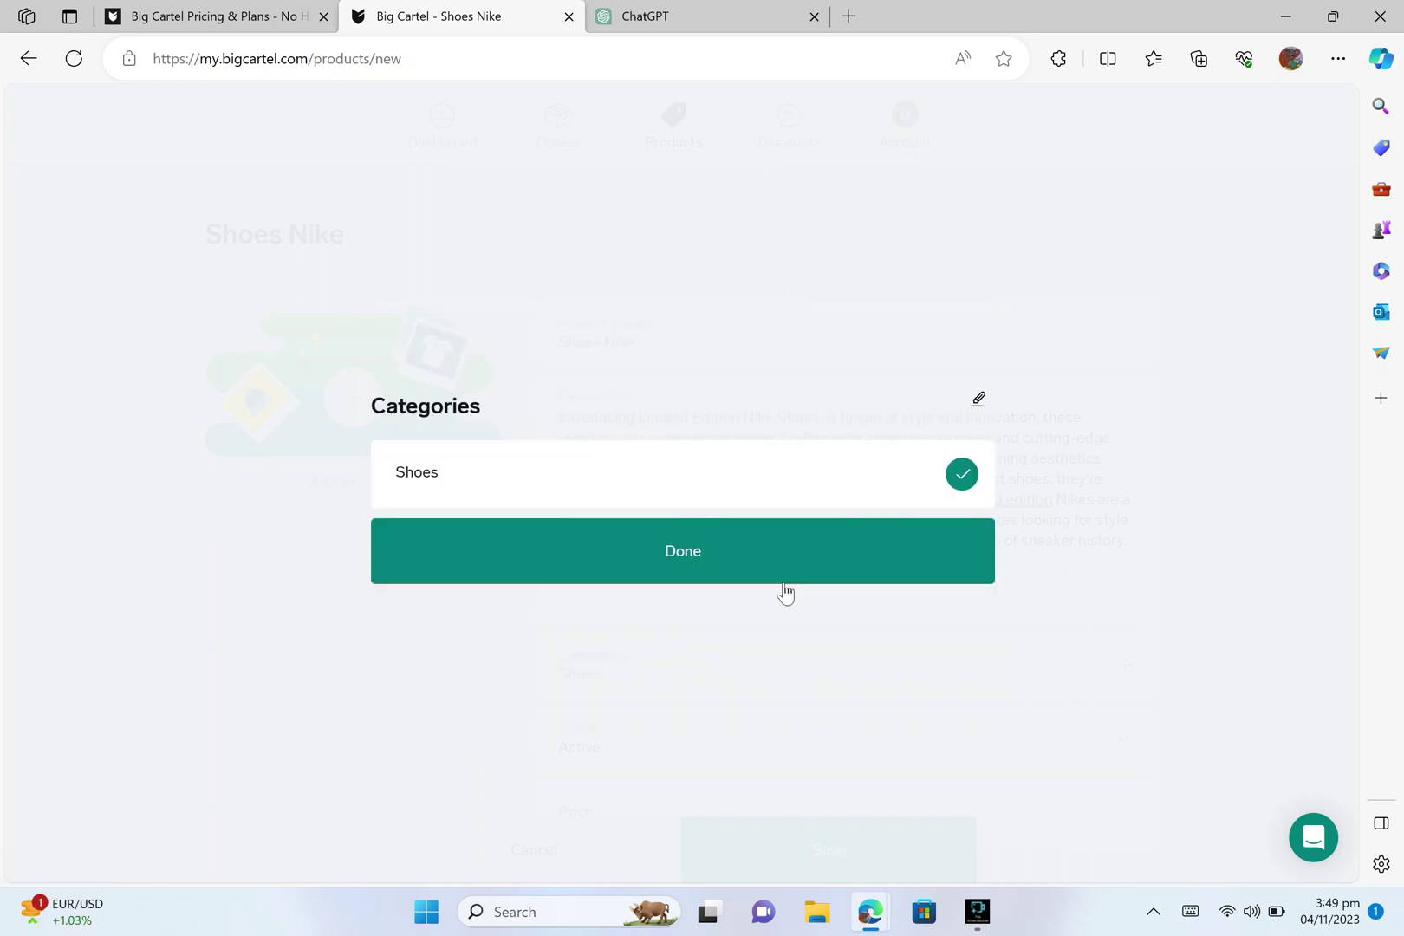
{"action": "left_click", "coordinate": [673, 554]}
{"action": "left_click", "coordinate": [736, 746]}
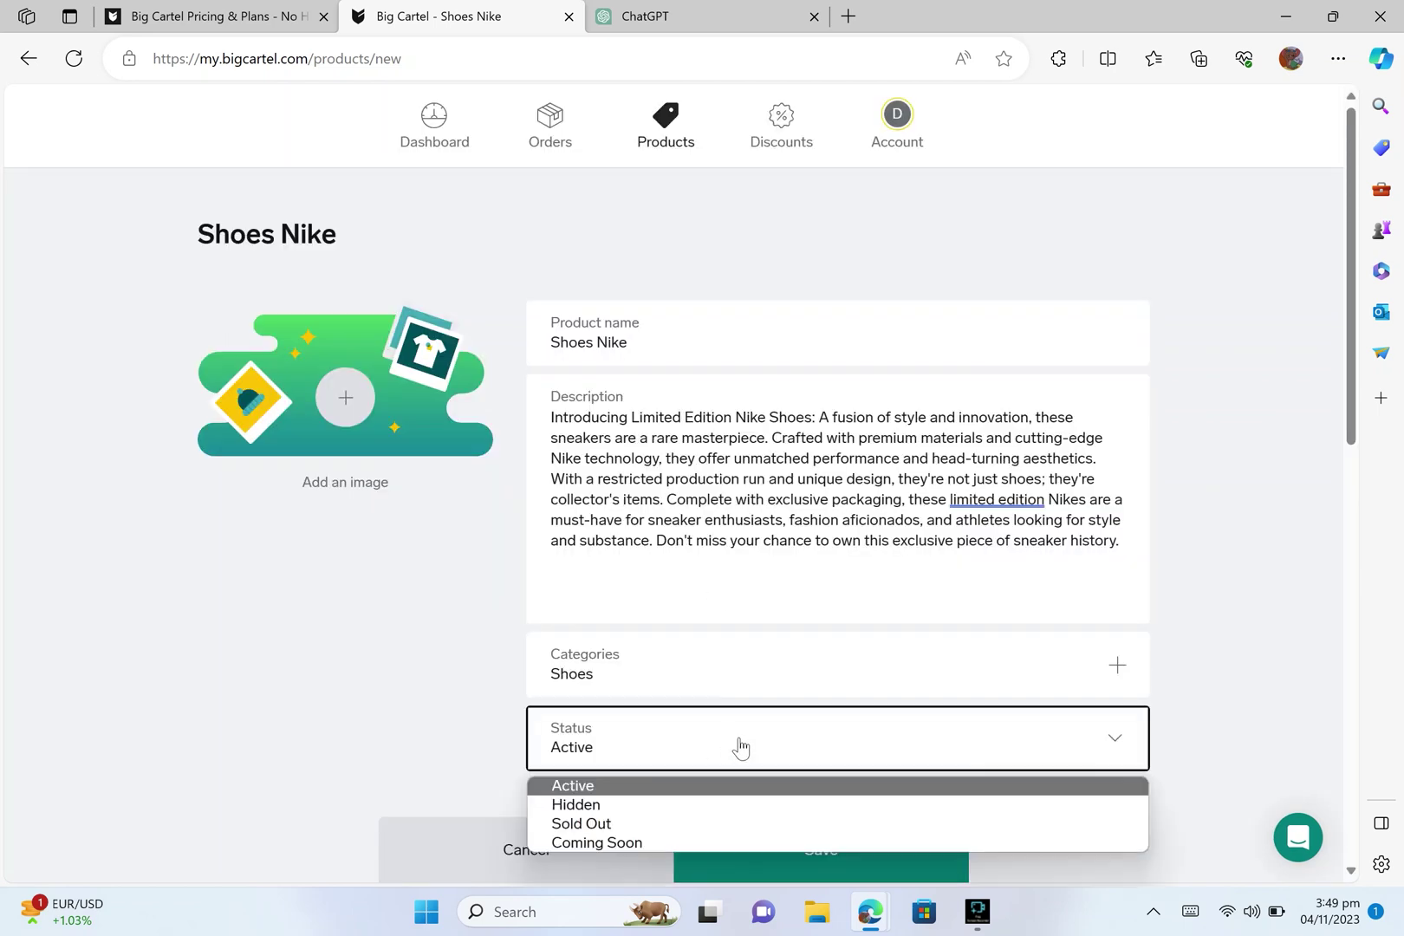
{"action": "scroll", "coordinate": [768, 658], "scroll_direction": "down", "scroll_amount": 3}
Set price 3000 and shipping 500 alone and 600 with others, then save
{"action": "left_click", "coordinate": [924, 496]}
{"action": "type", "text": "3000"}
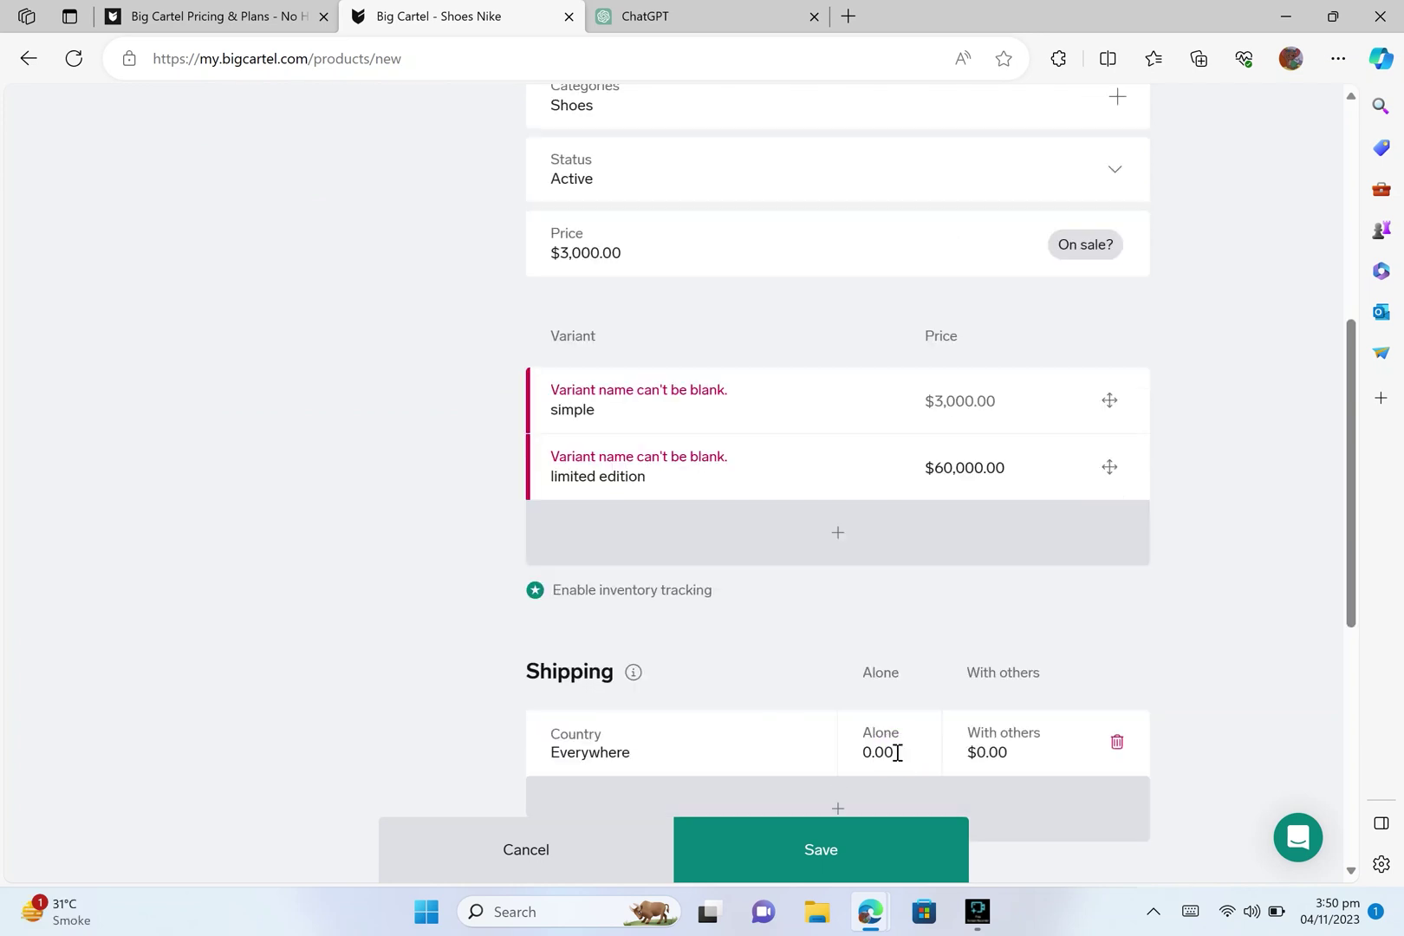
{"action": "left_click", "coordinate": [900, 752]}
{"action": "type", "text": "500"}
{"action": "left_click", "coordinate": [1027, 750]}
{"action": "type", "text": "600"}
{"action": "scroll", "coordinate": [940, 779], "scroll_direction": "down", "scroll_amount": 5}
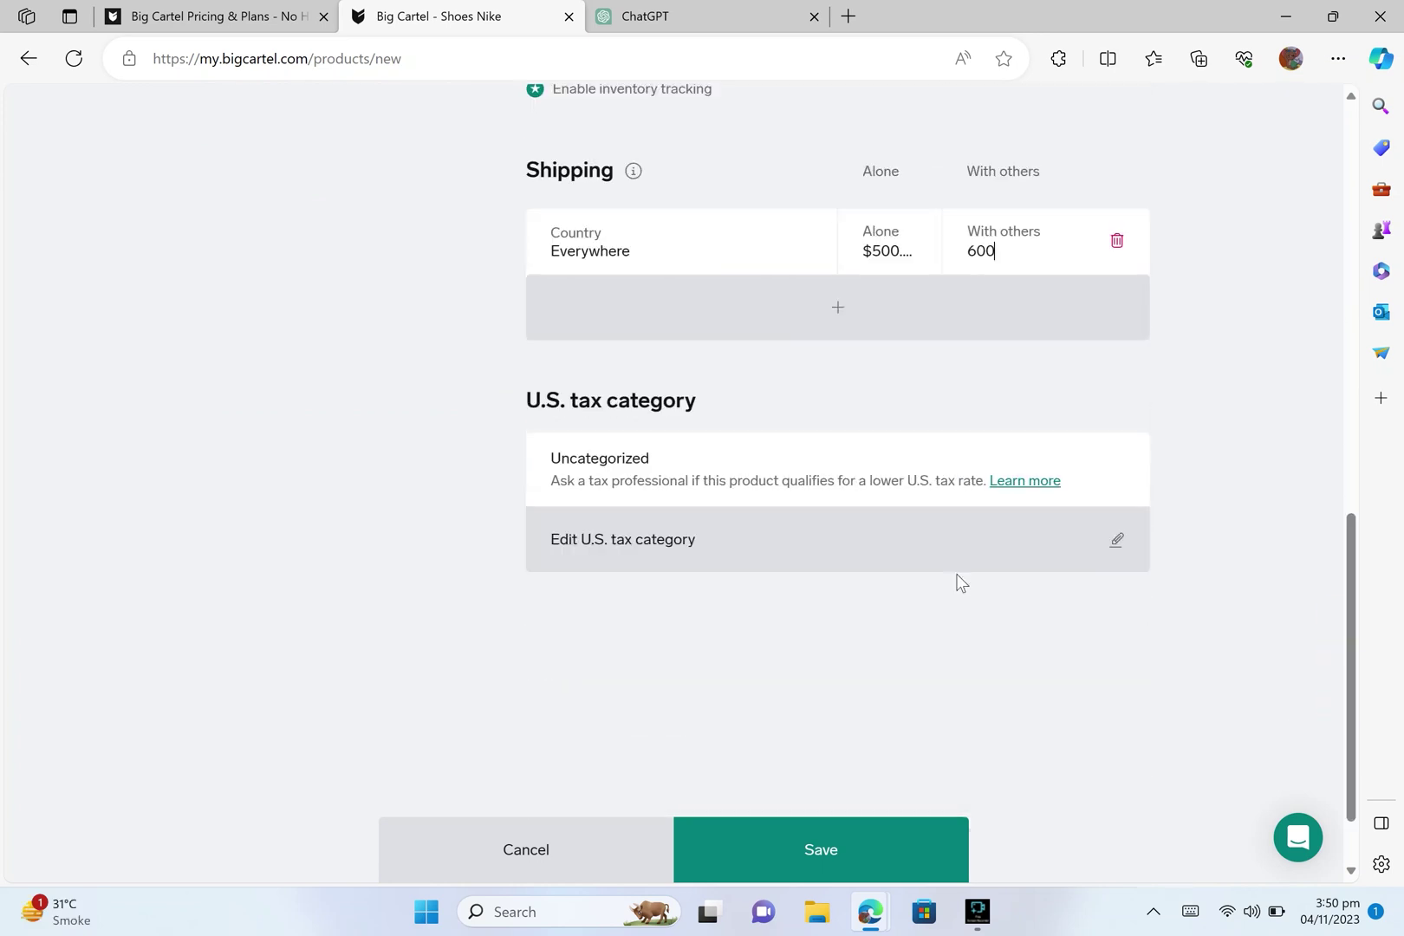
{"action": "left_click", "coordinate": [865, 830]}
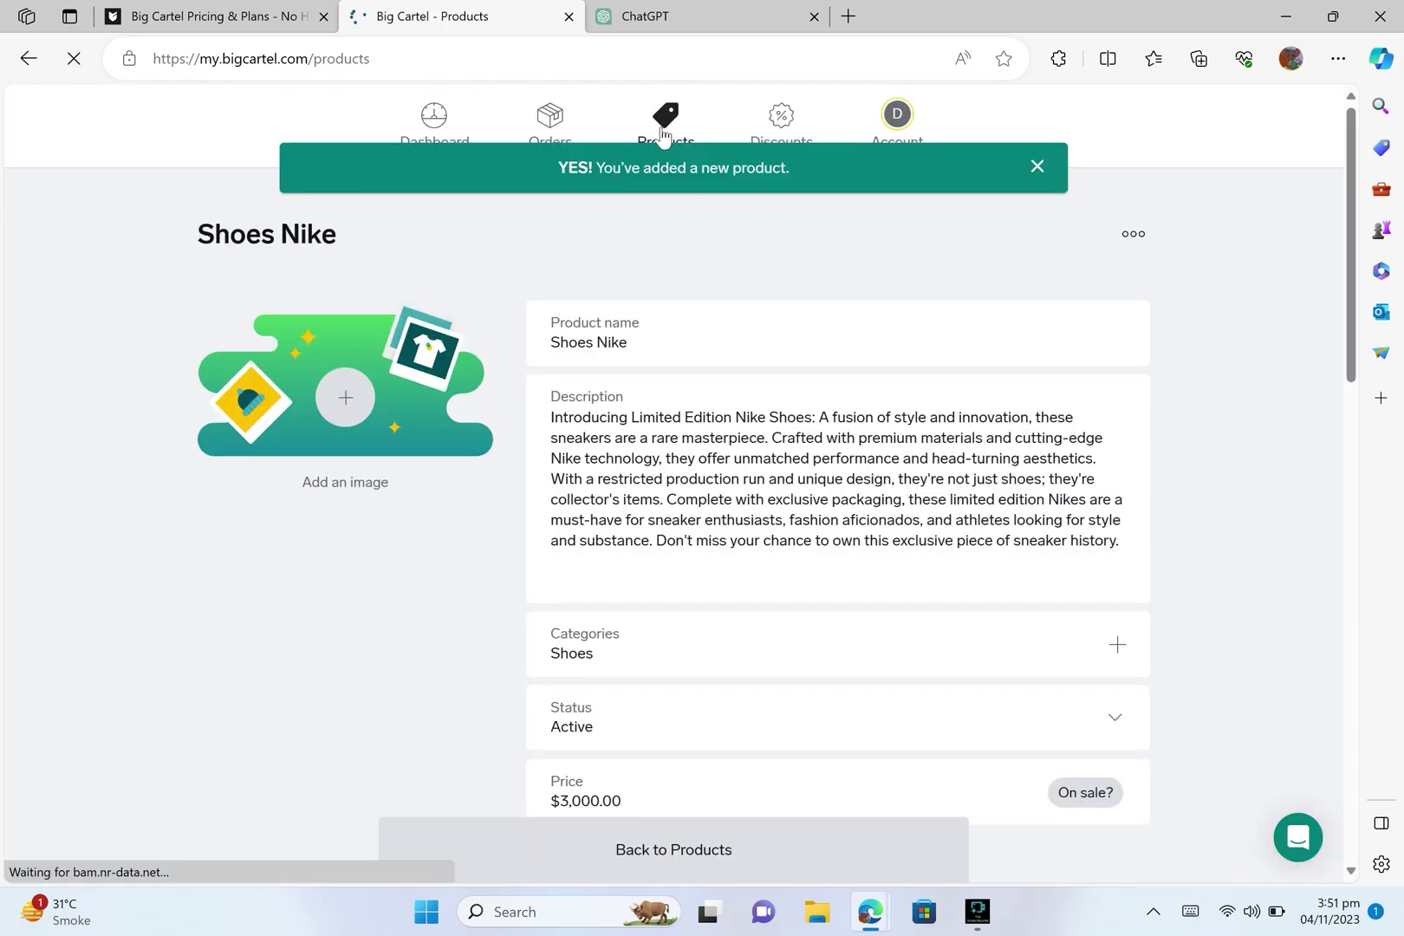
{"action": "left_click", "coordinate": [664, 137]}
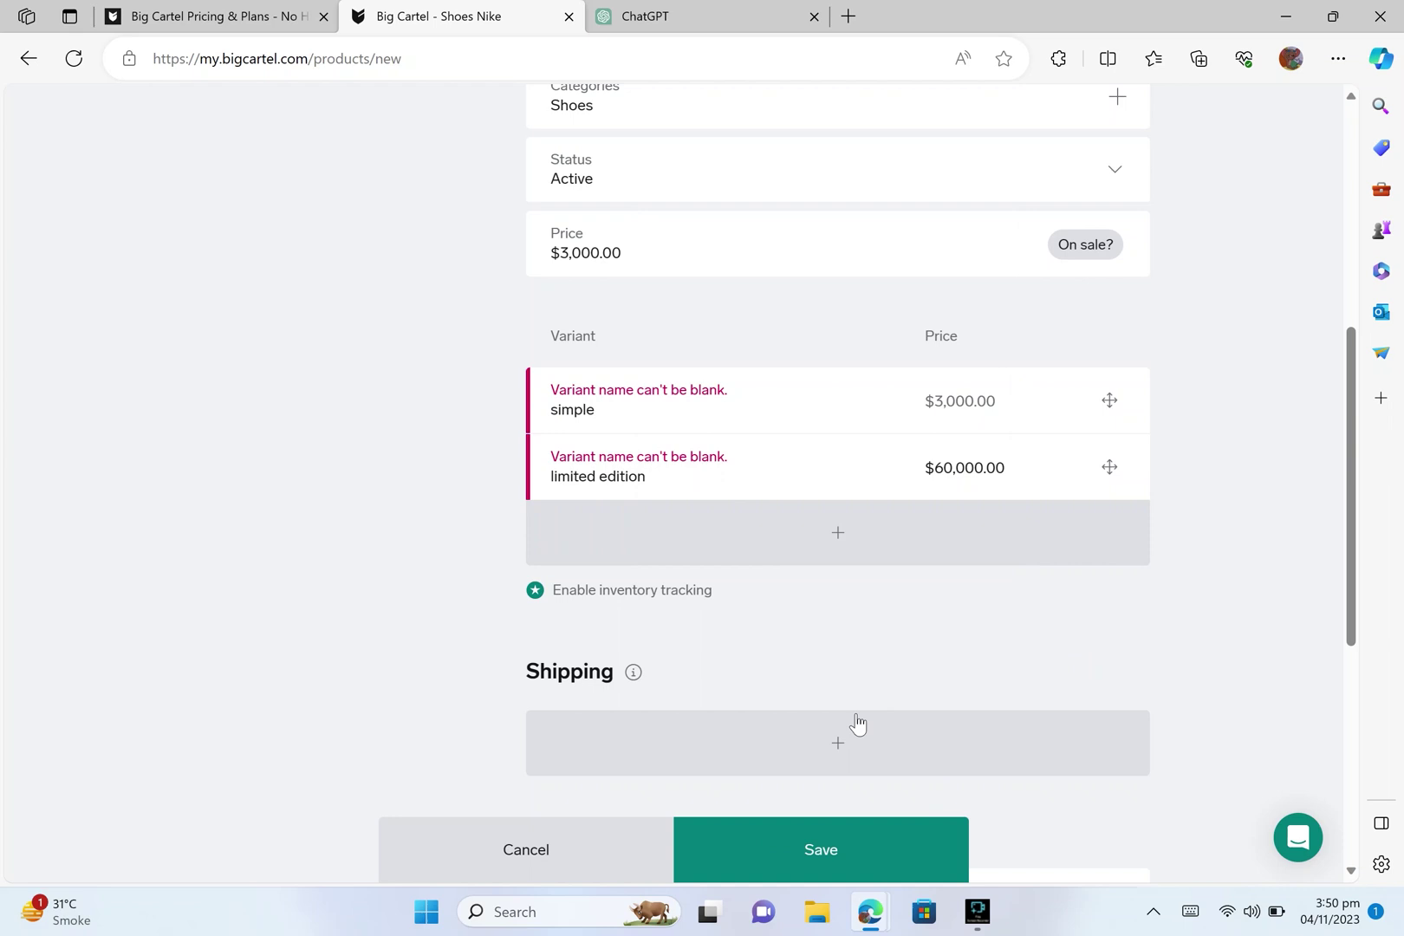
{"action": "scroll", "coordinate": [846, 739], "scroll_direction": "down", "scroll_amount": 5}
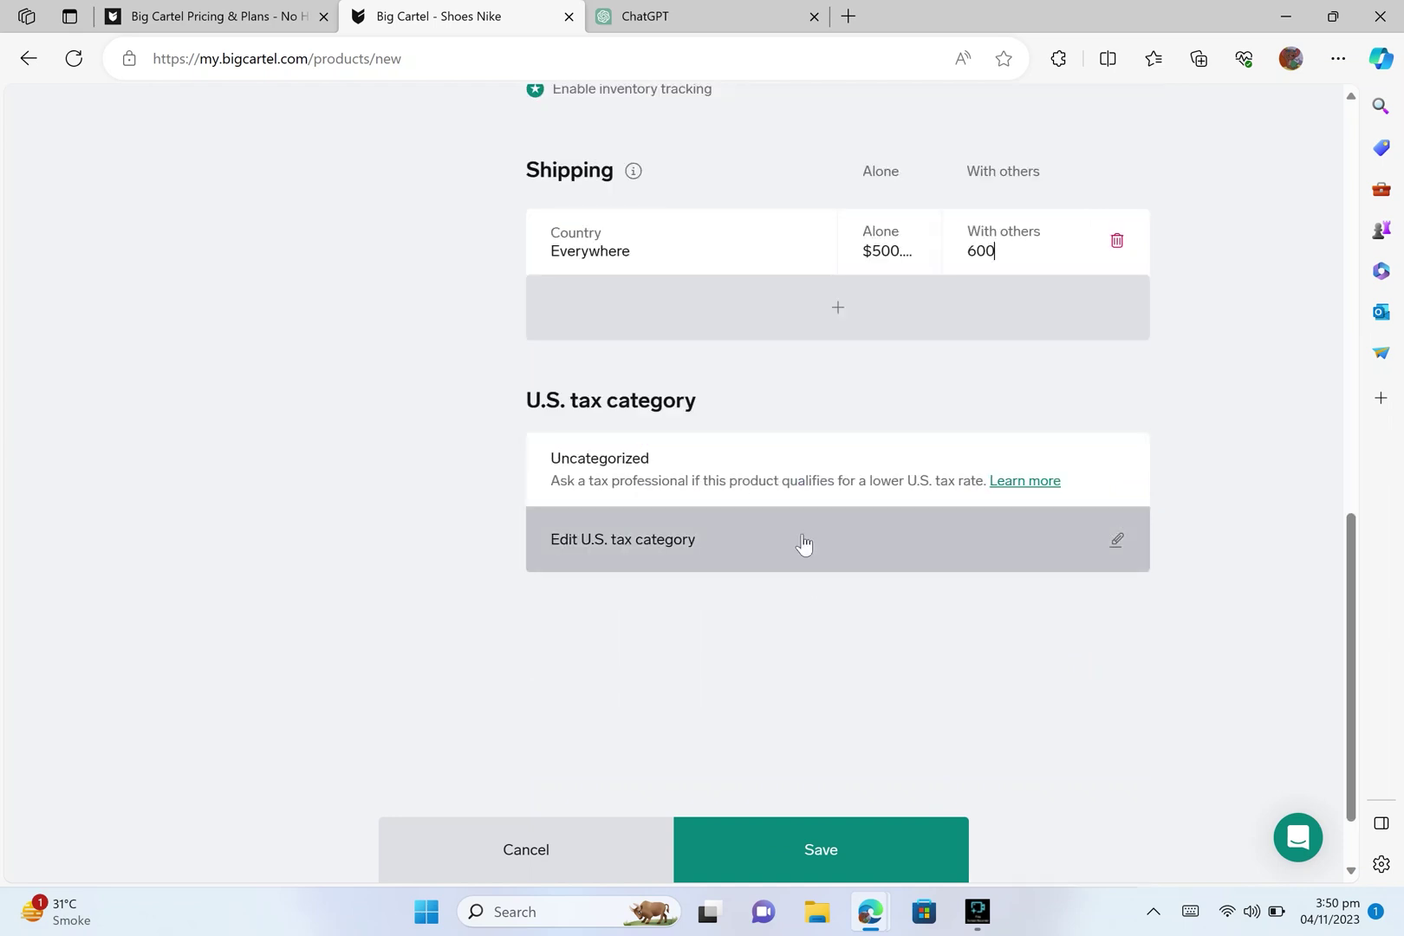
{"action": "left_click", "coordinate": [864, 847]}
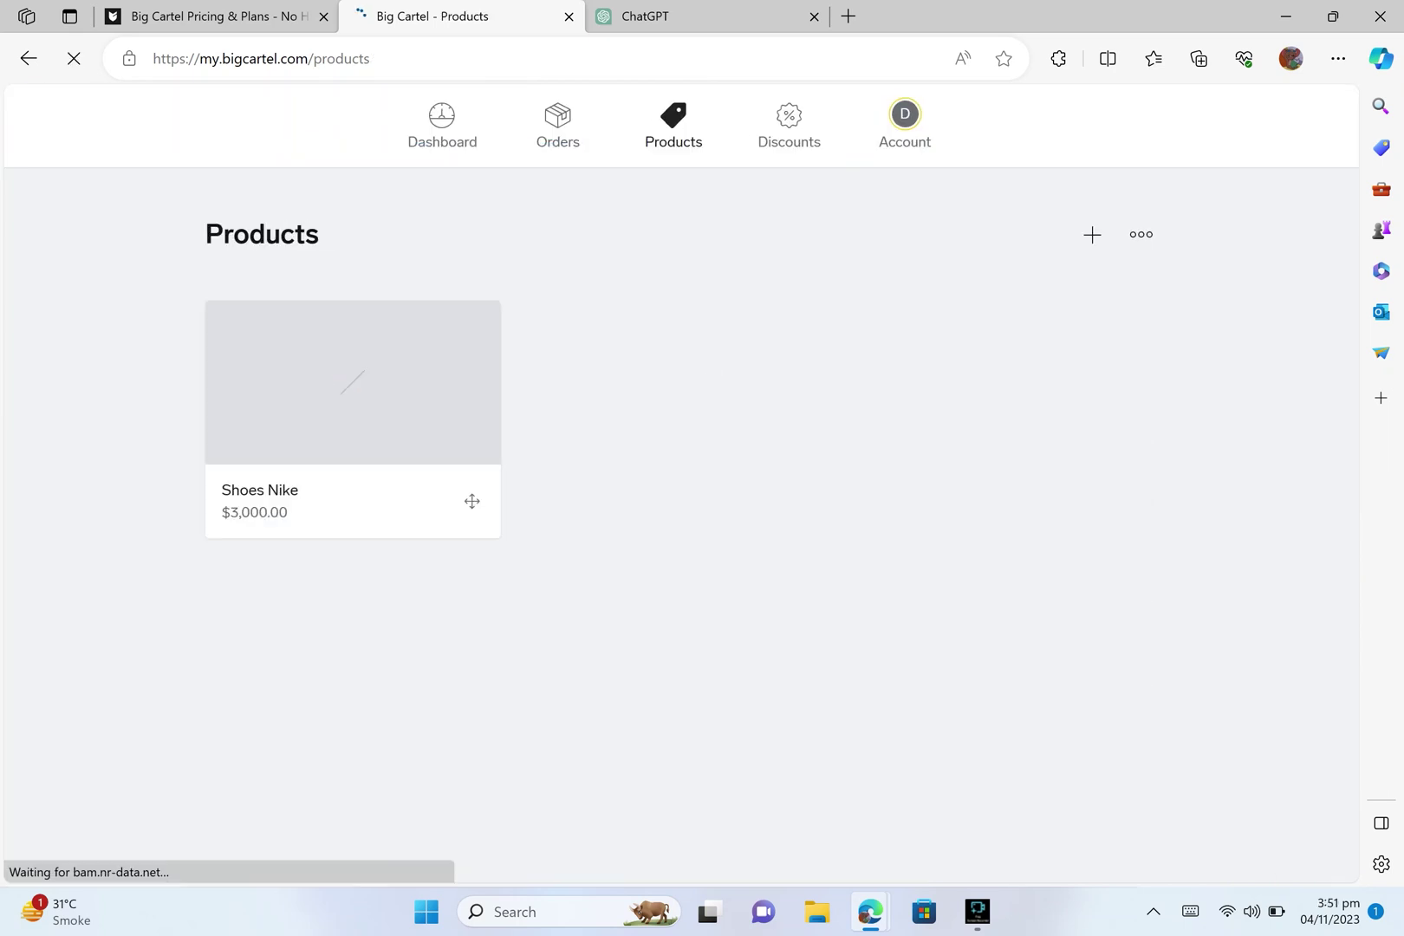
{"action": "scroll", "coordinate": [1304, 526], "scroll_direction": "down", "scroll_amount": 5}
{"action": "scroll", "coordinate": [1288, 752], "scroll_direction": "up", "scroll_amount": 1}
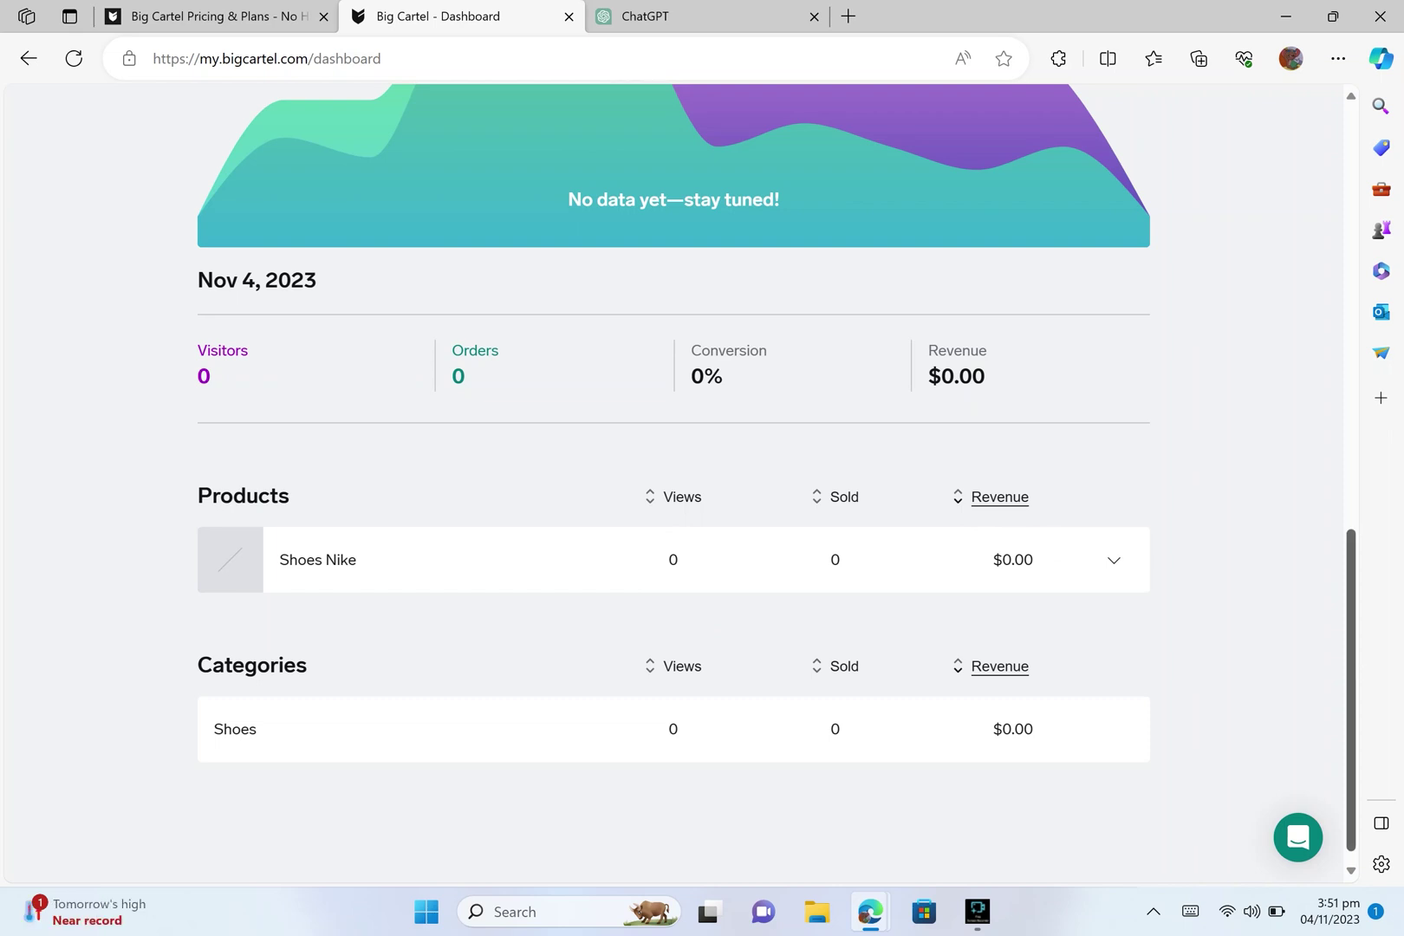
{"action": "left_click", "coordinate": [1297, 837]}
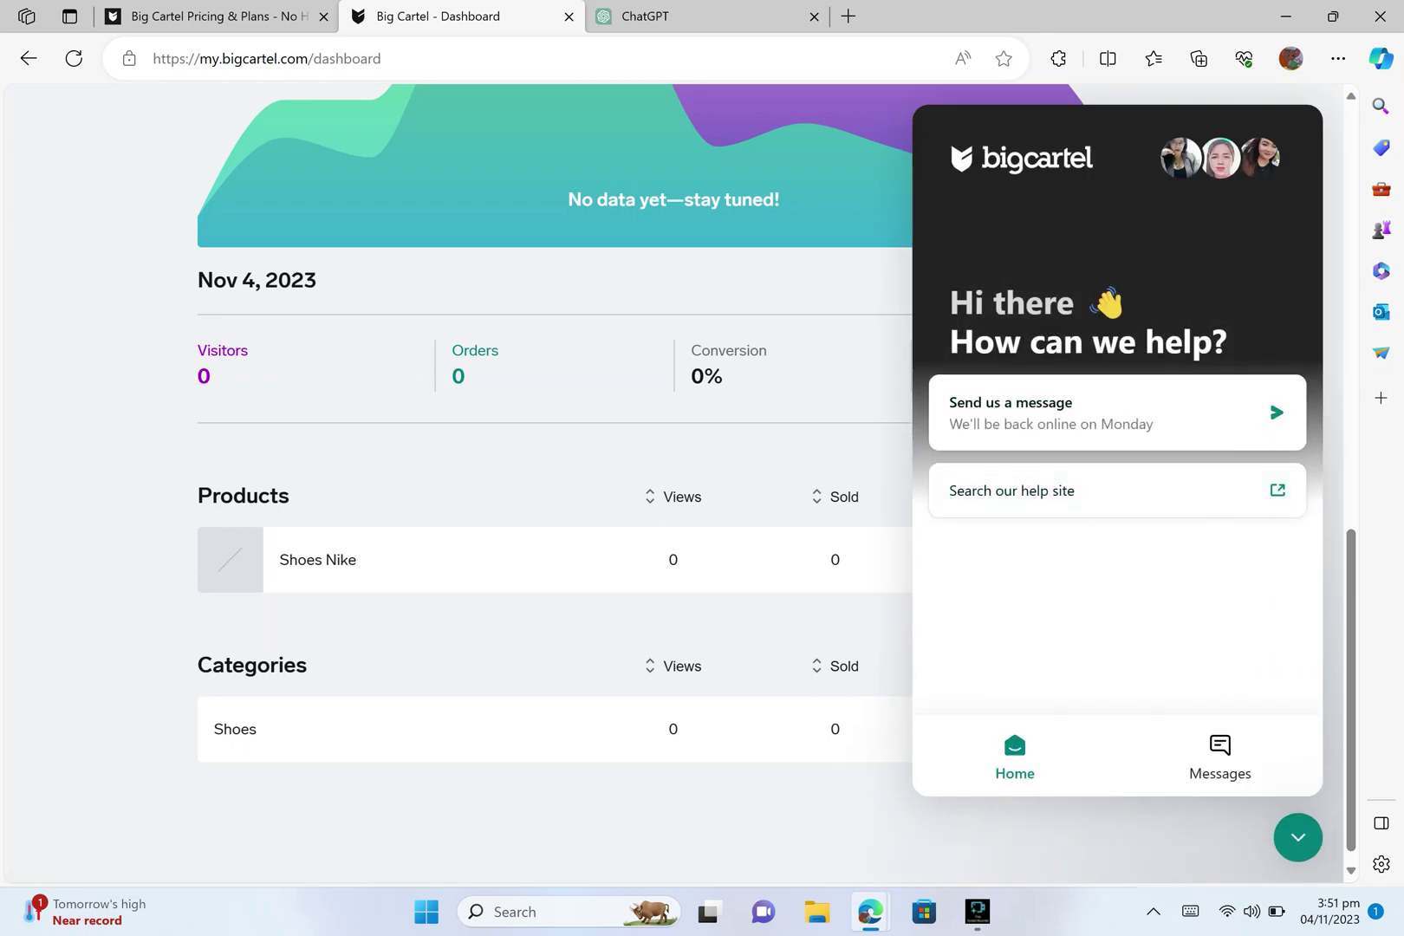
{"action": "left_click", "coordinate": [1296, 838]}
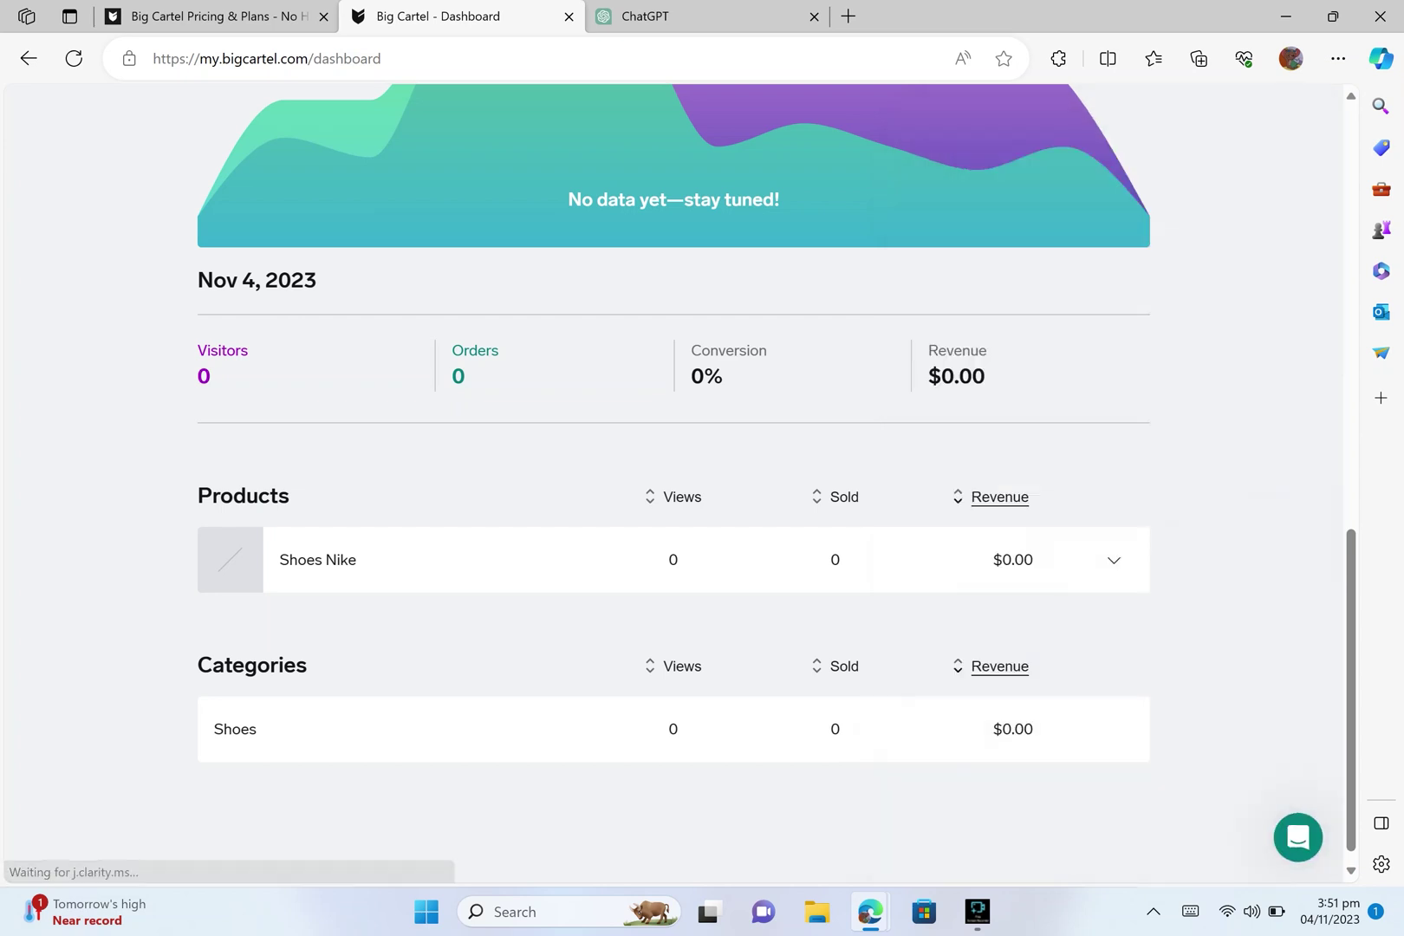